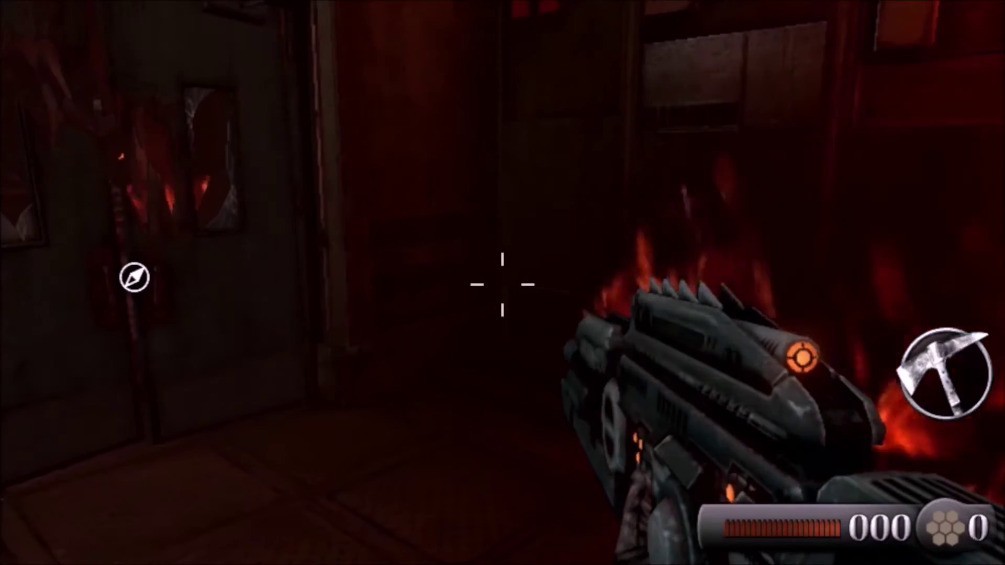
Run a first fuzzy search for an unknown initial 32-bit value over the range 0x81000000 - 0x89000000
{"action": "key", "text": "w"}
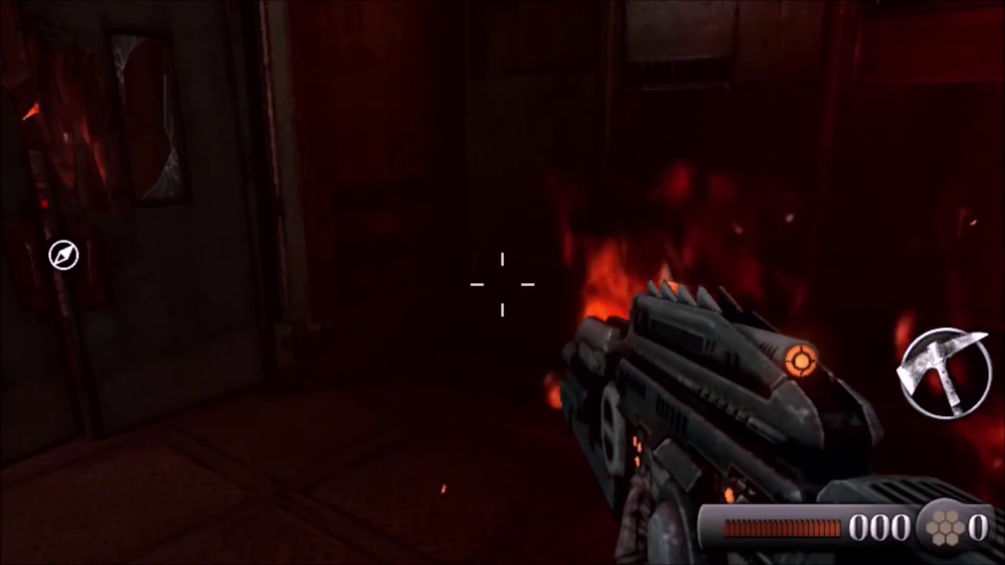
{"action": "key", "text": "Escape"}
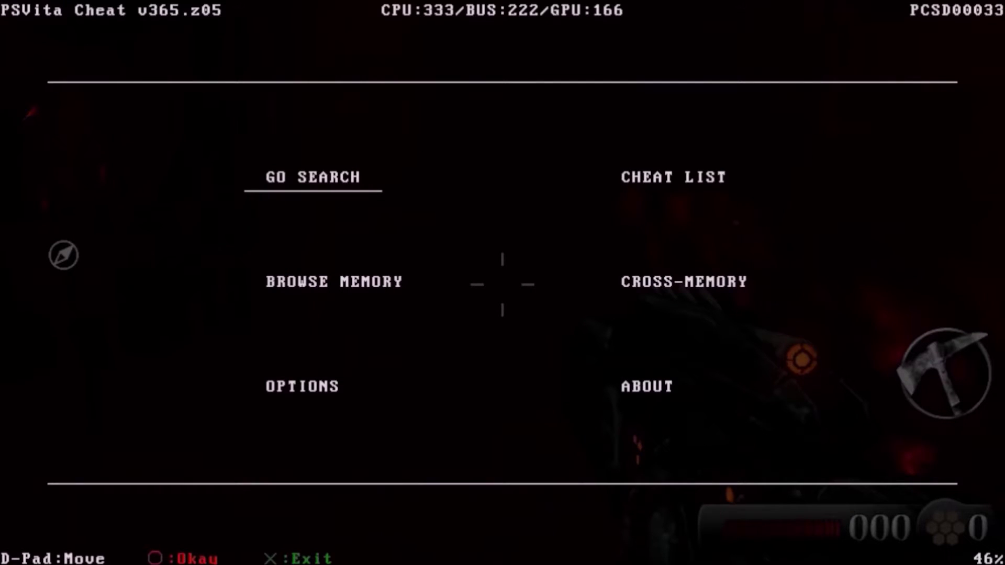
{"action": "key", "text": "Return"}
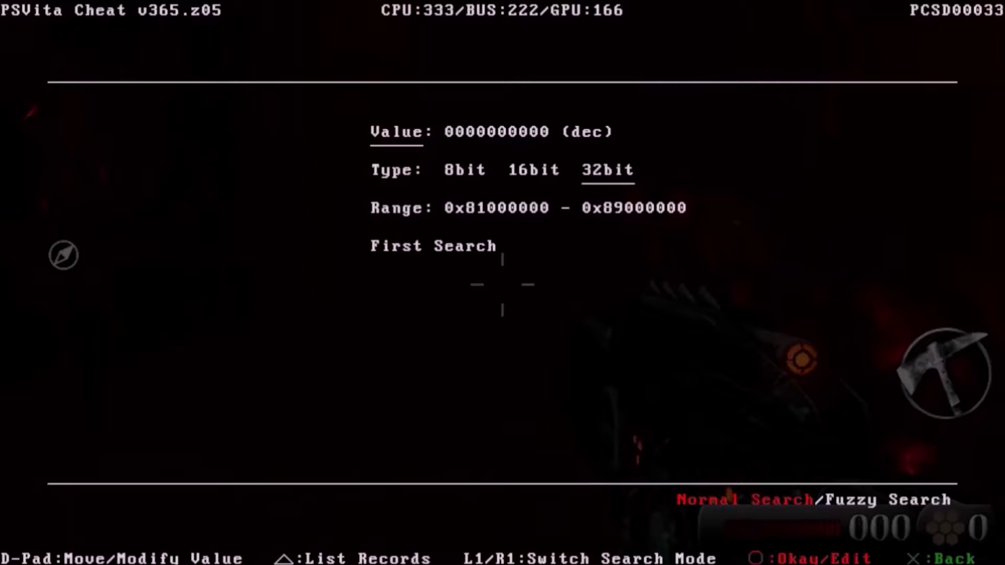
{"action": "key", "text": "R1"}
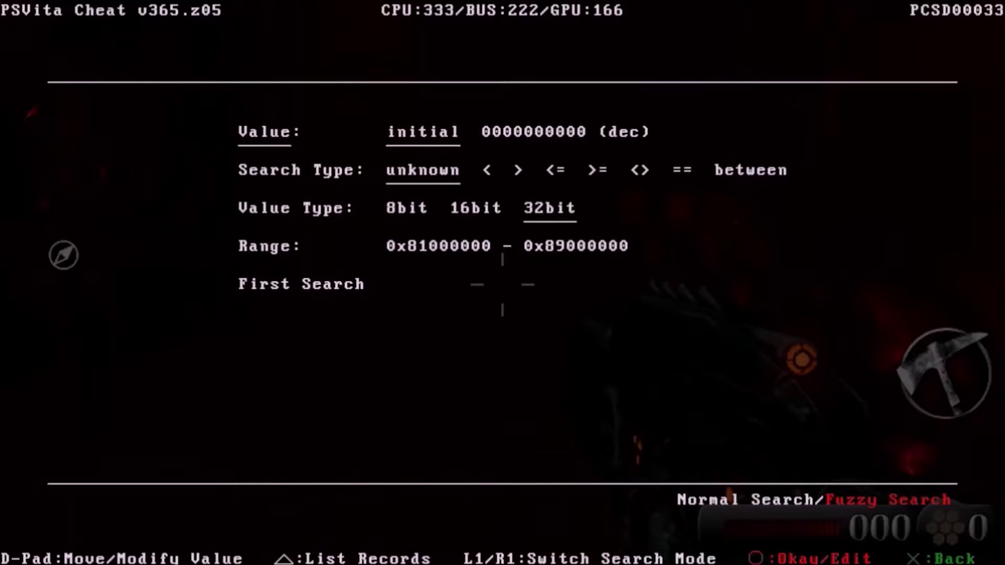
{"action": "key", "text": "Down"}
{"action": "key", "text": "Down"}
{"action": "key", "text": "Down"}
{"action": "key", "text": "Down"}
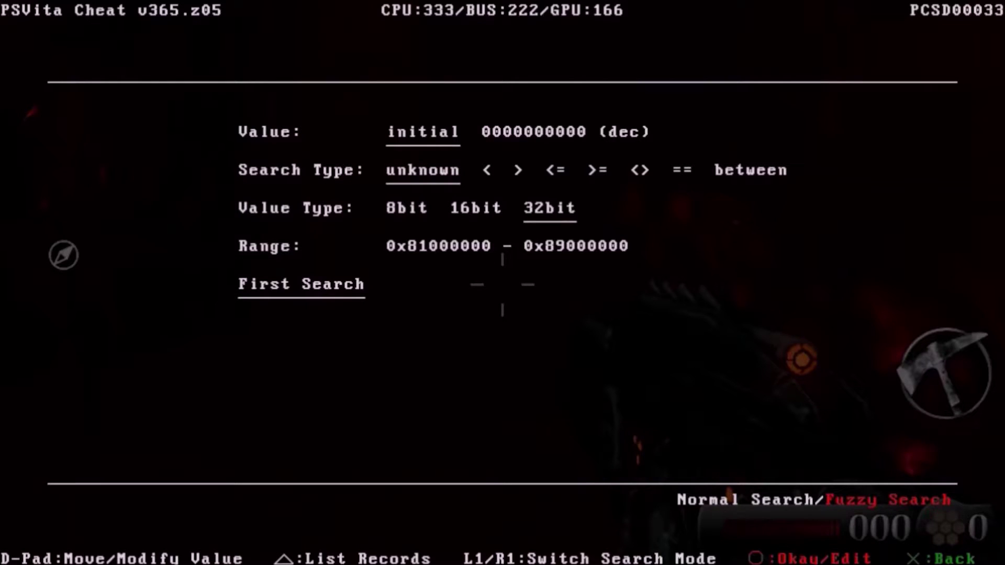
{"action": "key", "text": "Return"}
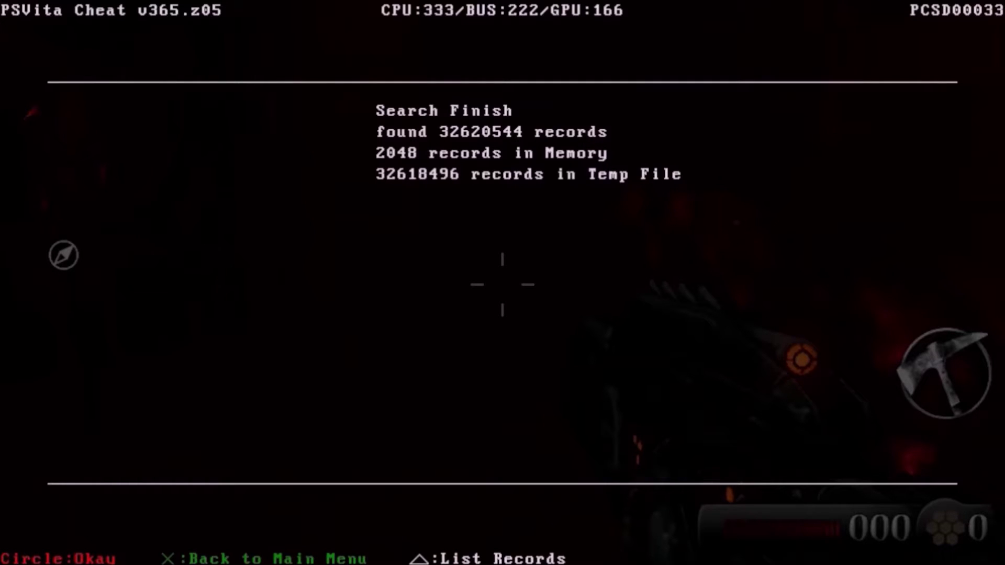
Return to the game and walk the character into the fire to take burn damage
{"action": "key", "text": "x"}
{"action": "key", "text": "x"}
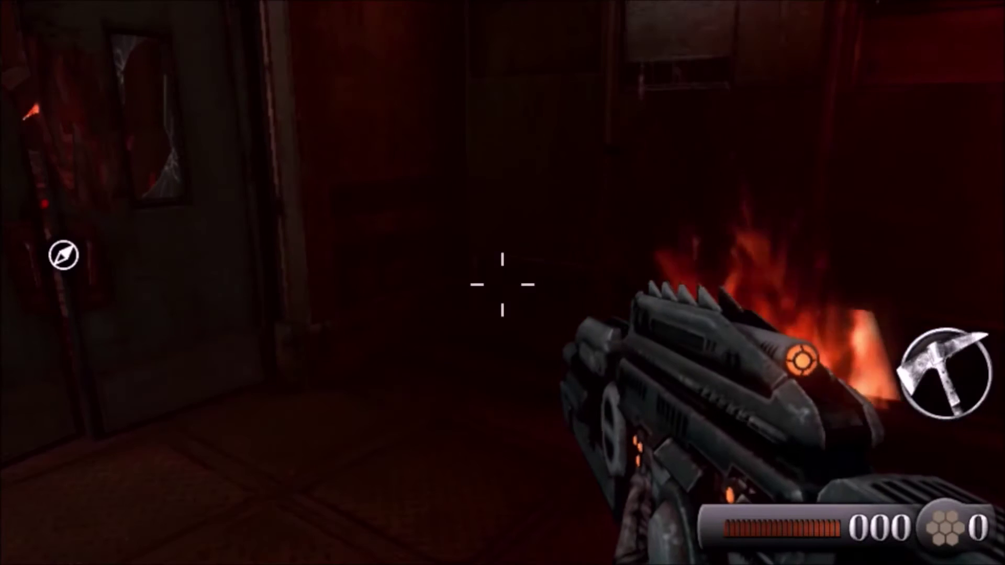
{"action": "key", "text": "w"}
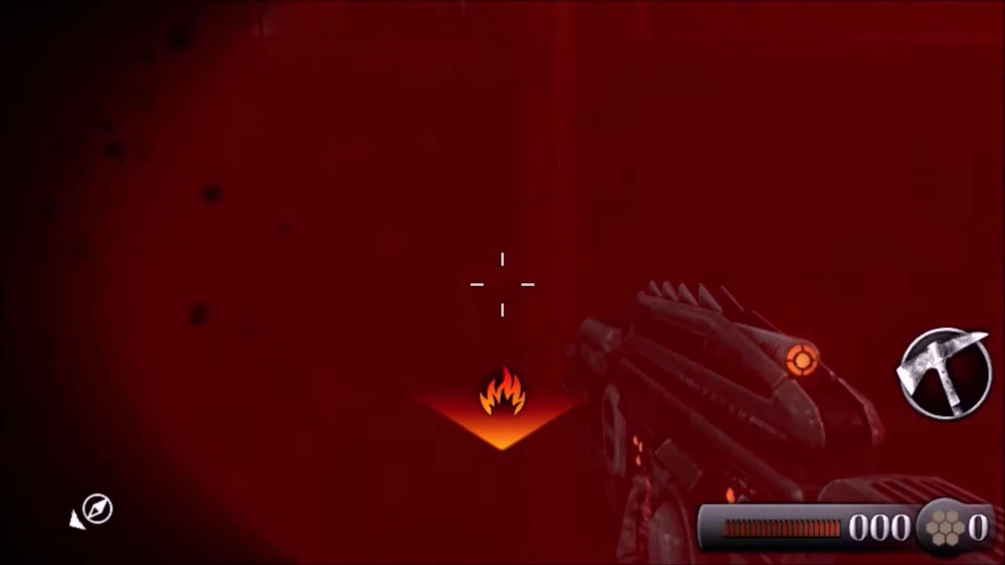
Repeat the fuzzy search for 32-bit values that are less than (<) the latest value
{"action": "key", "text": "l+Left"}
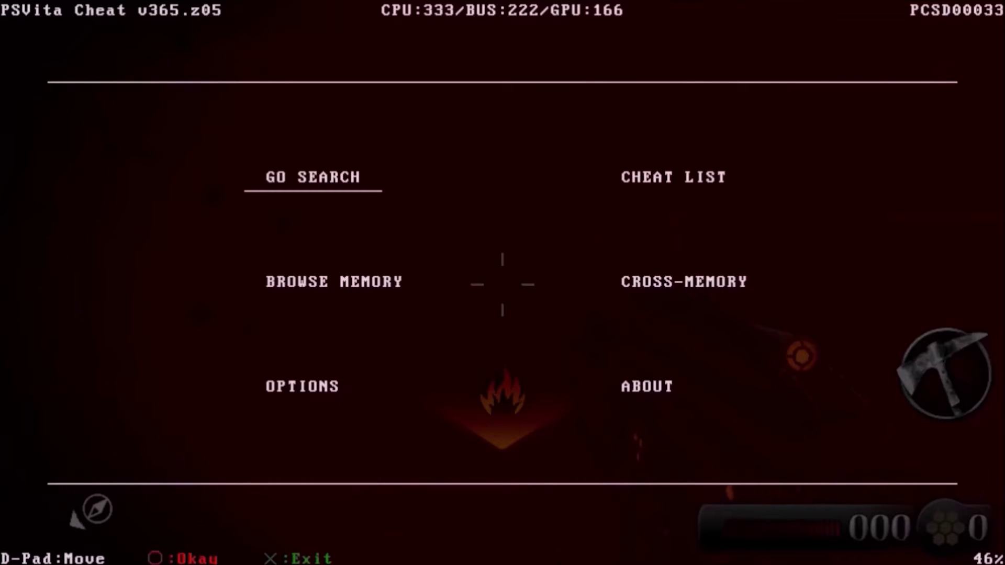
{"action": "key", "text": "Return"}
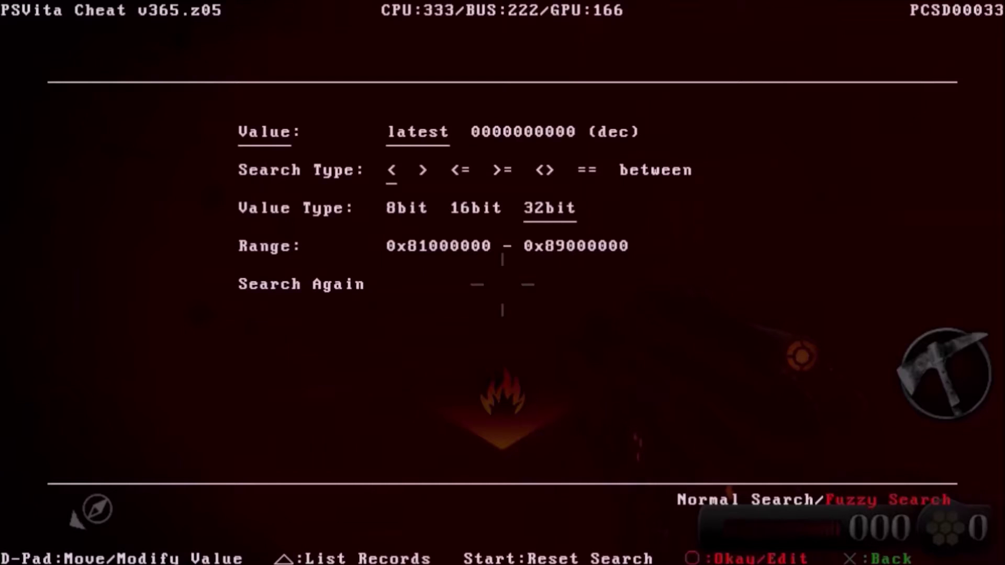
{"action": "key", "text": "Down"}
{"action": "key", "text": "Right"}
{"action": "key", "text": "Left"}
{"action": "key", "text": "Right"}
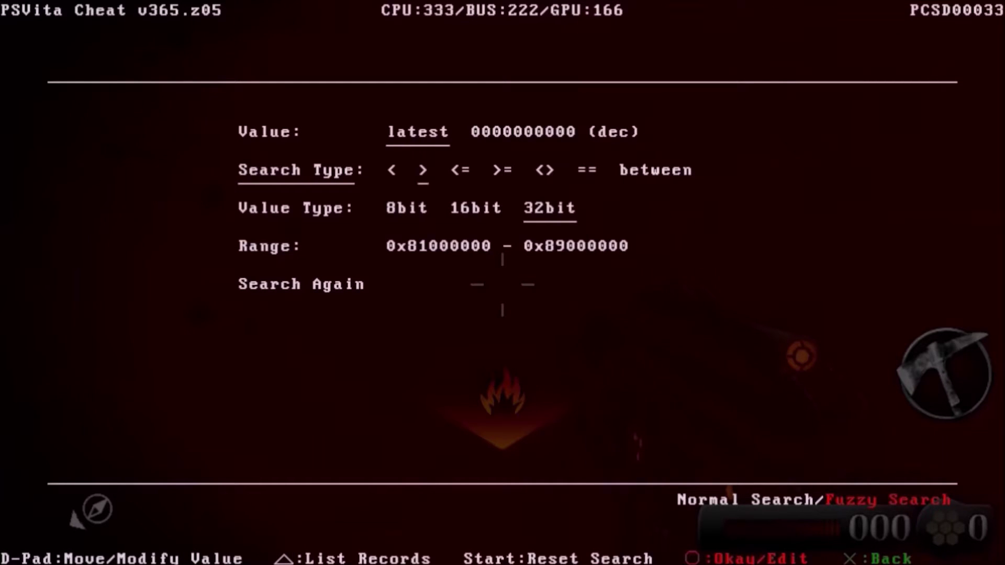
{"action": "key", "text": "Left"}
{"action": "key", "text": "Right"}
{"action": "key", "text": "Left"}
{"action": "key", "text": "Down"}
{"action": "key", "text": "Down"}
{"action": "key", "text": "Return"}
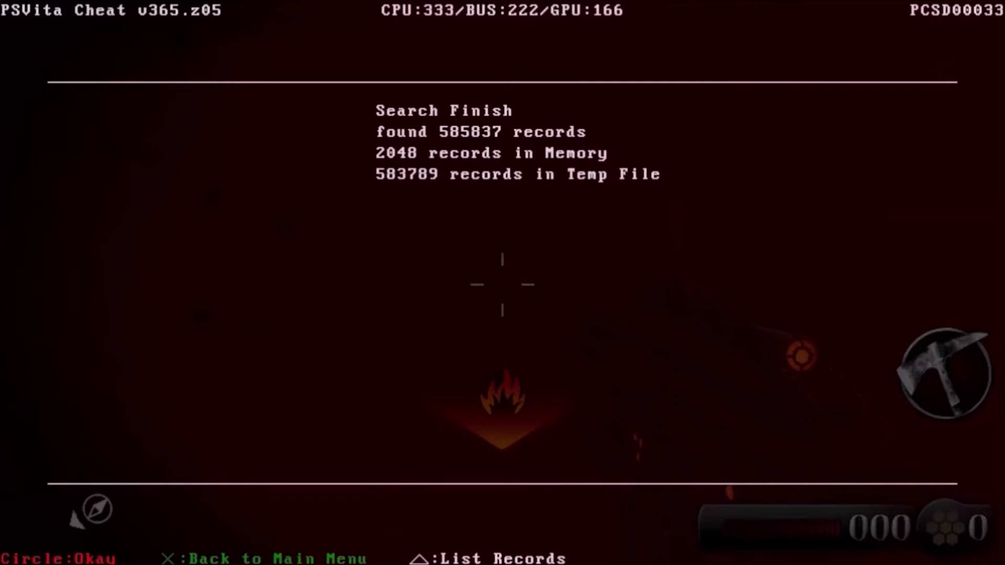
Resume the game and back the character away from the flames so that health regenerates
{"action": "key", "text": "x"}
{"action": "key", "text": "x"}
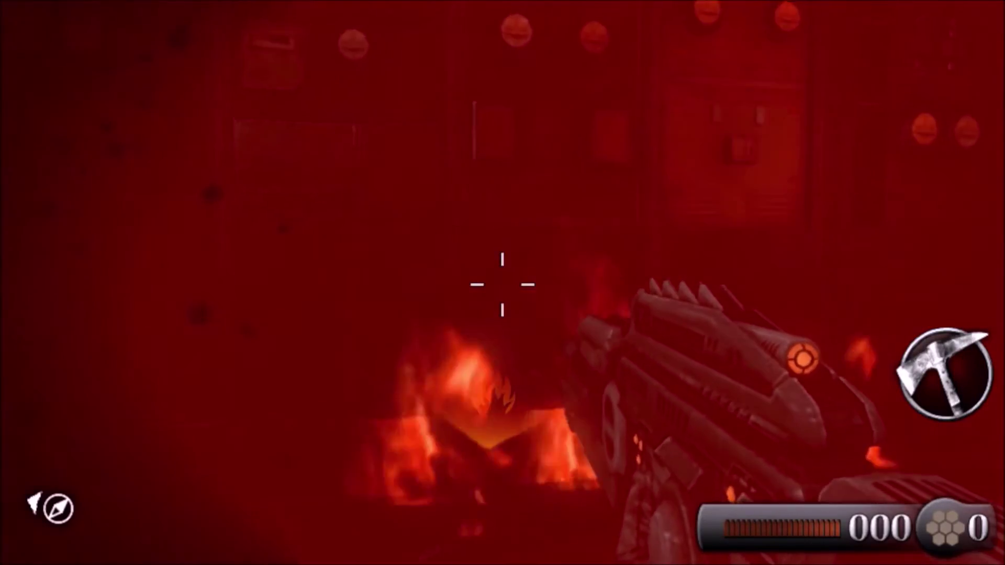
{"action": "key", "text": "a"}
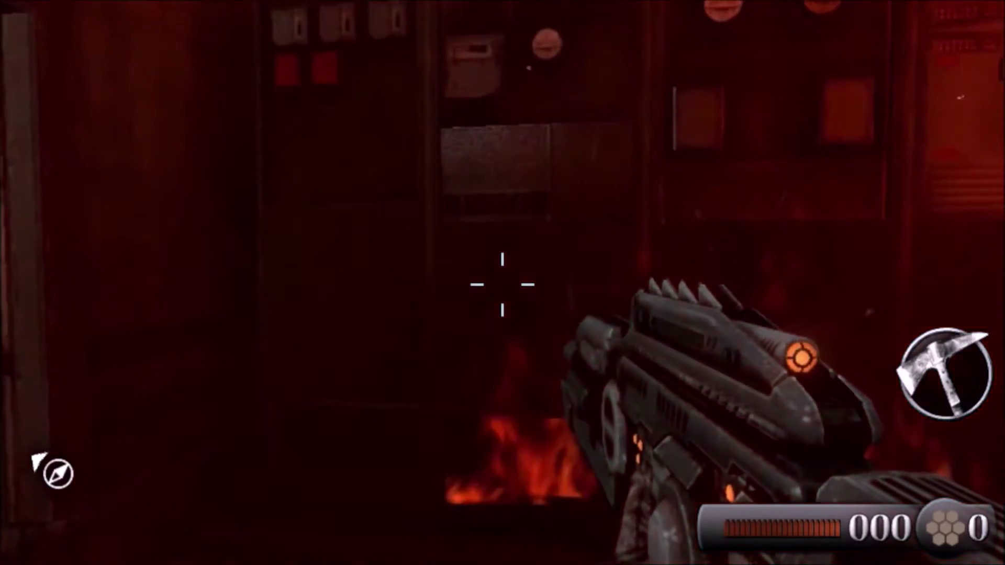
{"action": "key", "text": "d"}
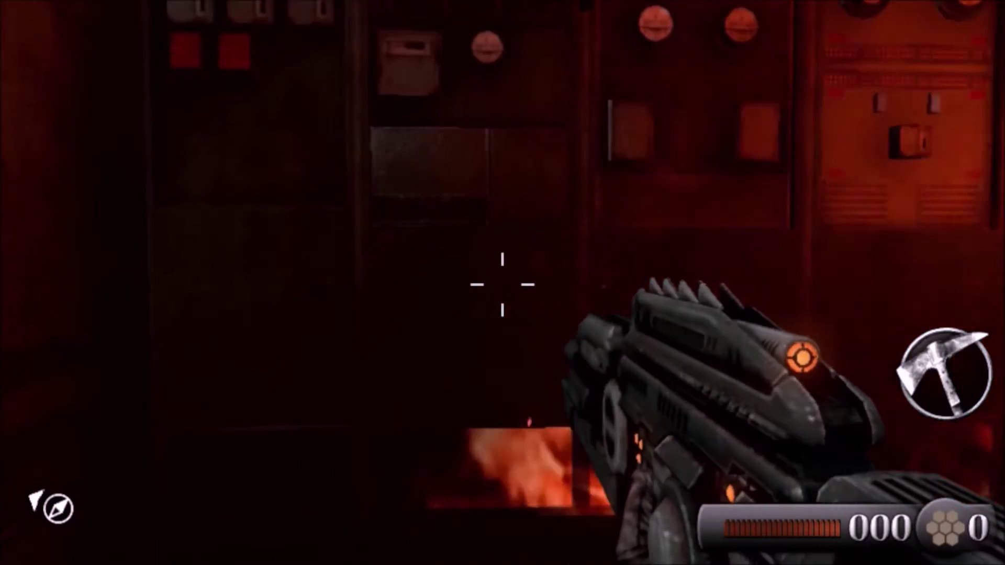
{"action": "key", "text": "s"}
{"action": "key", "text": "a"}
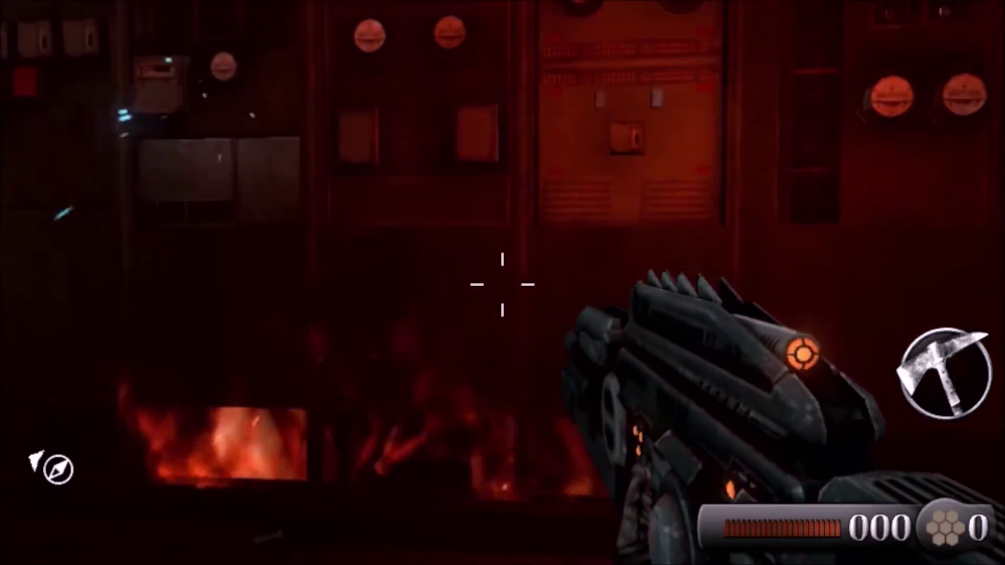
{"action": "key", "text": "a"}
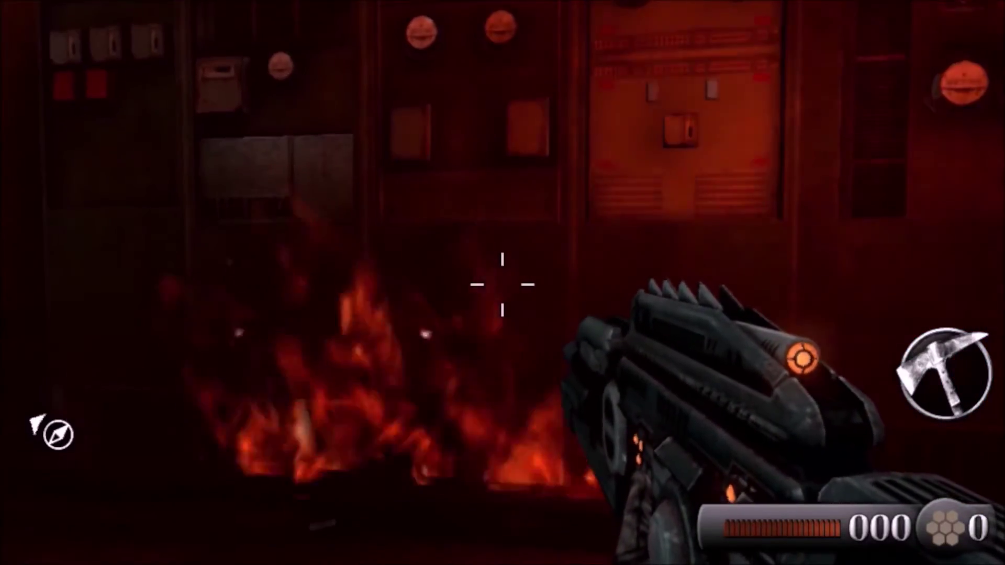
Refine the fuzzy search to 32-bit values greater than (>) the latest value
{"action": "key", "text": "Escape"}
{"action": "key", "text": "Return"}
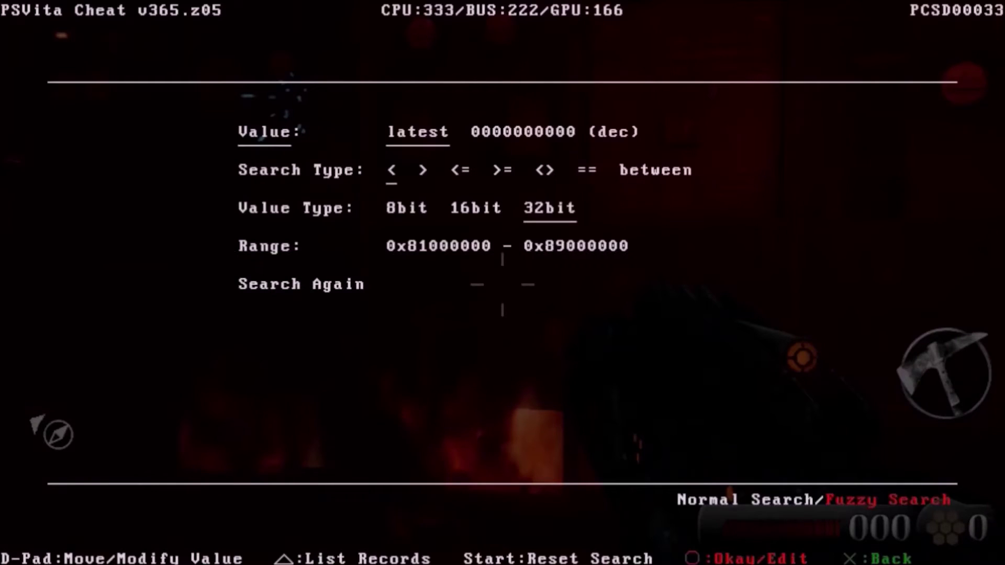
{"action": "key", "text": "Down"}
{"action": "key", "text": "Right"}
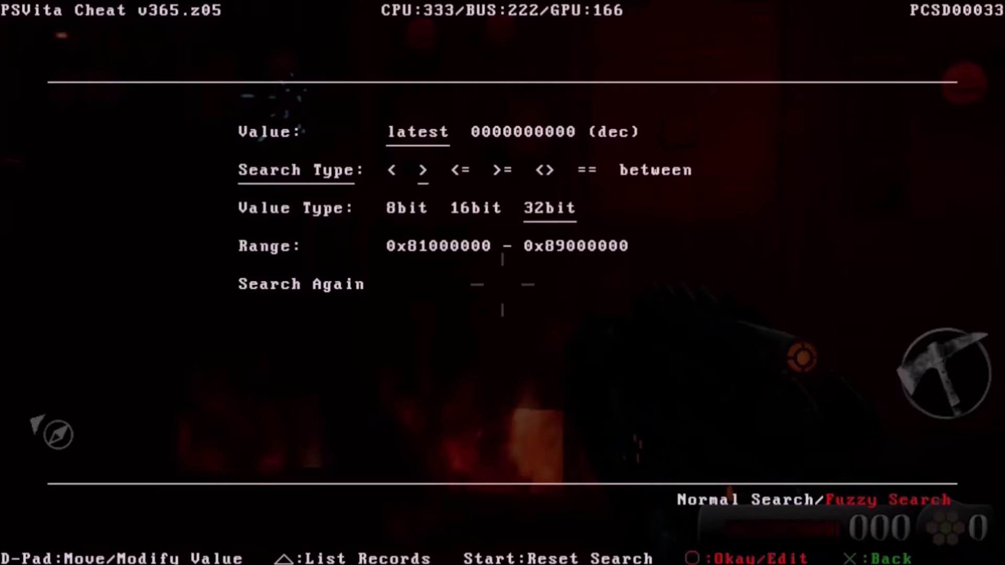
{"action": "key", "text": "Down"}
{"action": "key", "text": "Down"}
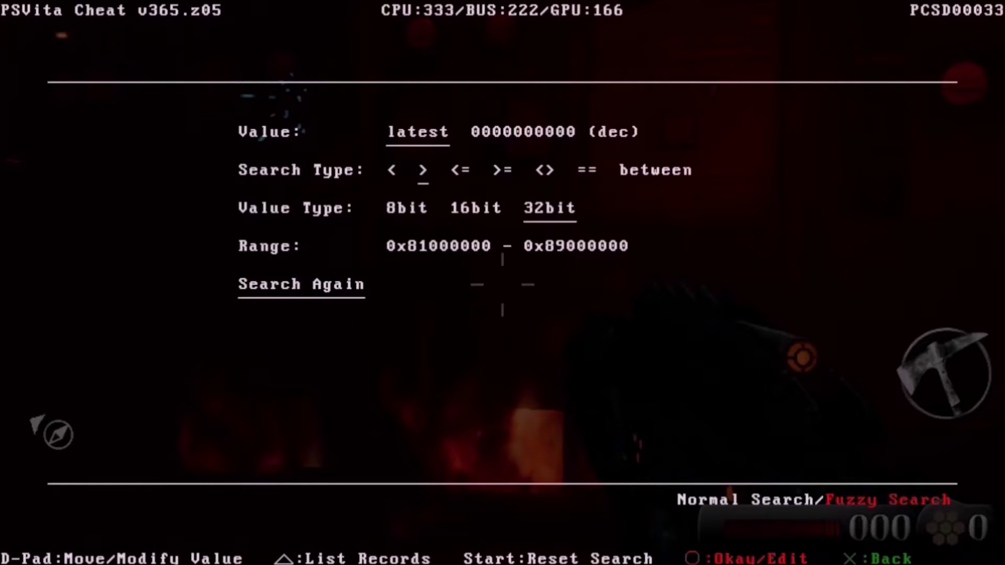
{"action": "key", "text": "Return"}
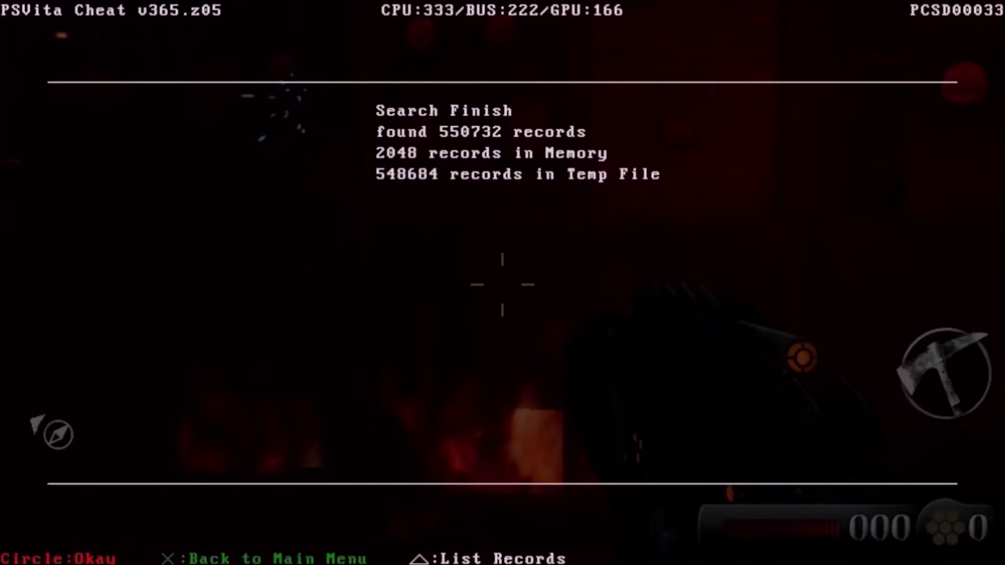
Leave the cheat menu and move the character back into the fire to lose health again
{"action": "key", "text": "x"}
{"action": "key", "text": "x"}
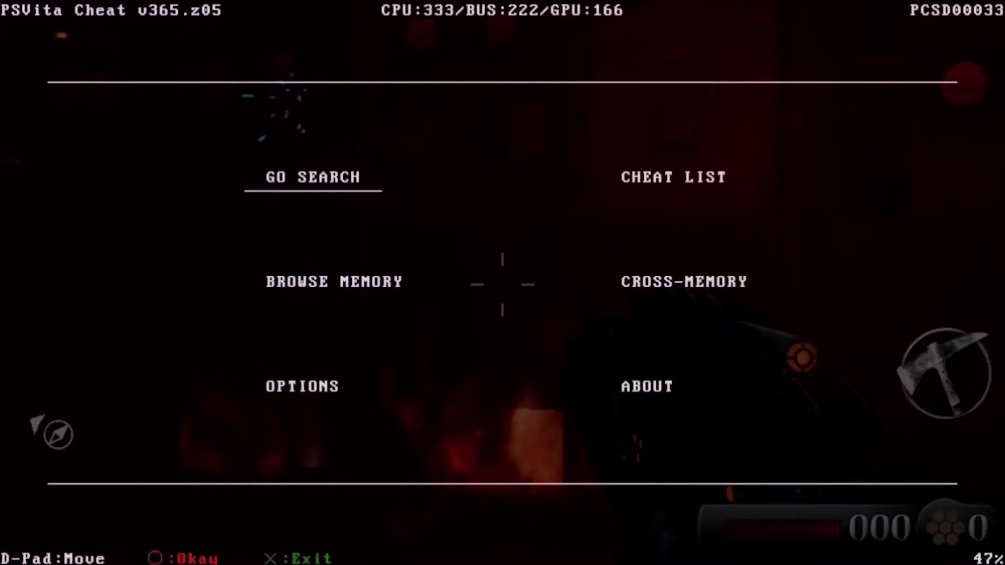
{"action": "key", "text": "Up"}
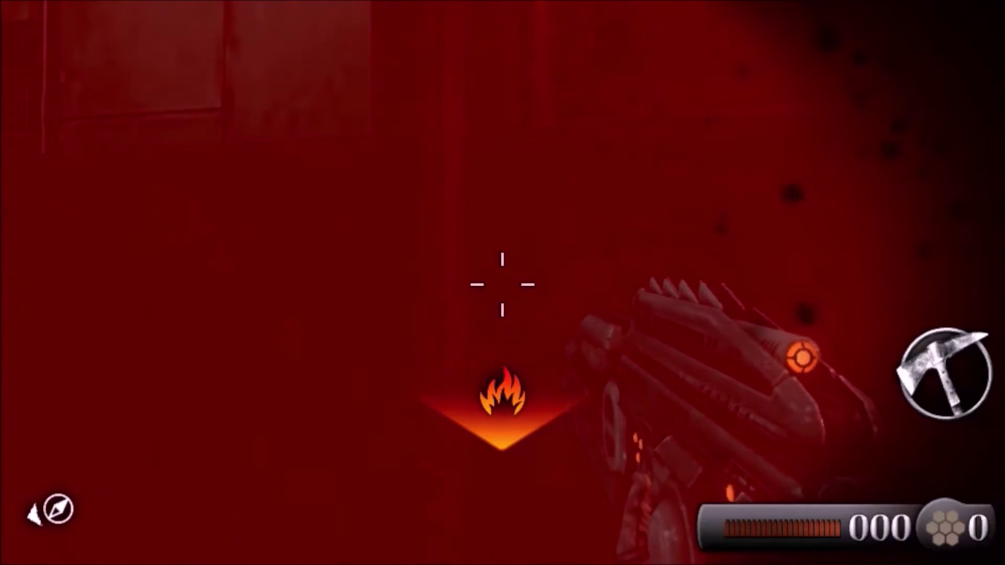
Narrow the fuzzy search results again with the less-than (<) comparison against the latest value
{"action": "key", "text": "Escape"}
{"action": "key", "text": "Return"}
{"action": "key", "text": "Down"}
{"action": "key", "text": "Left"}
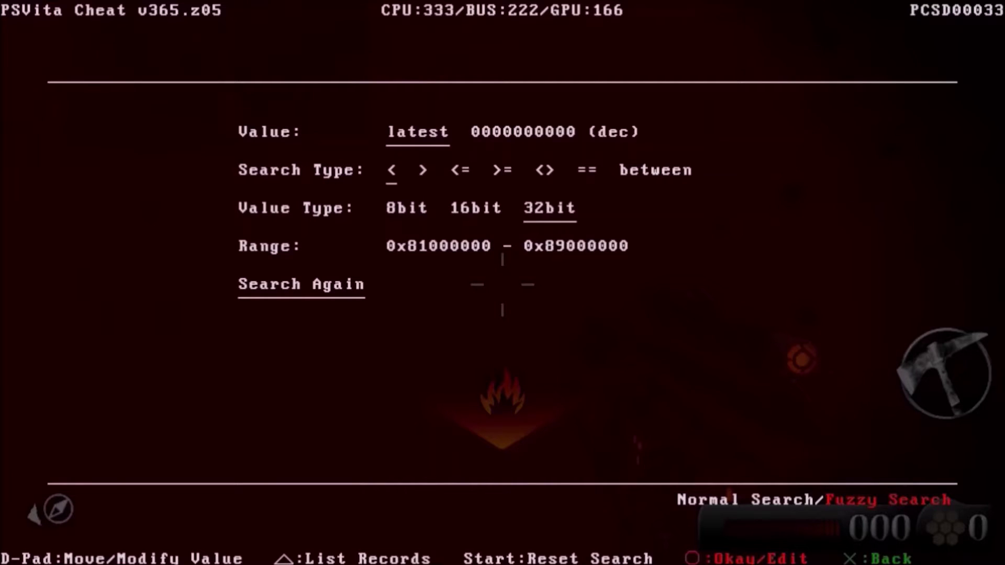
{"action": "key", "text": "Return"}
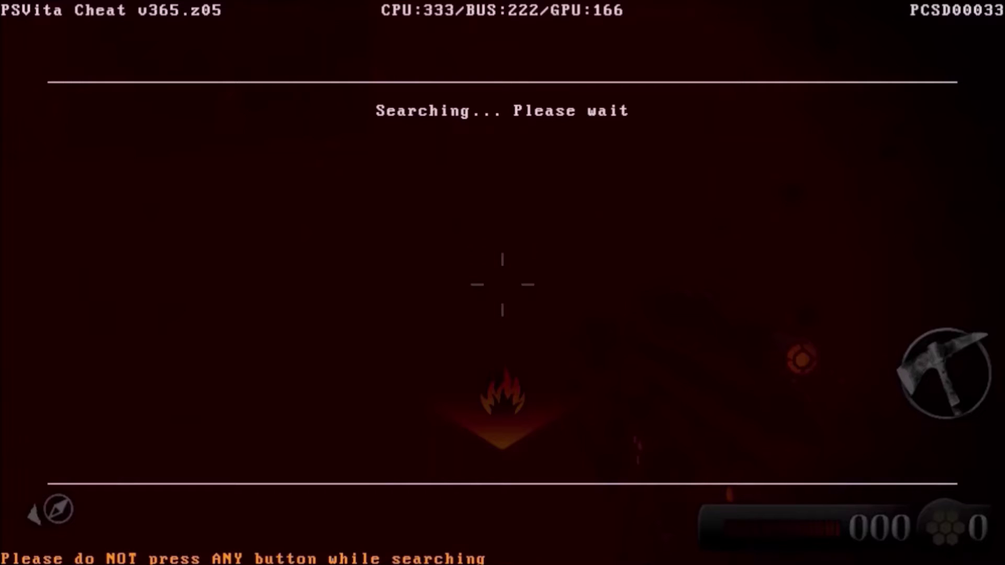
{"action": "key", "text": "Escape"}
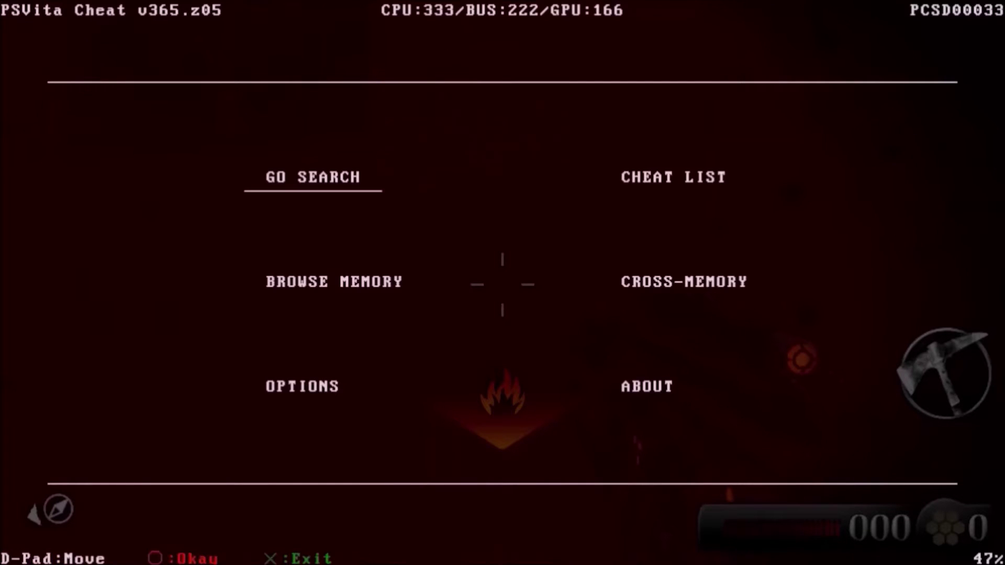
Go back to the game and keep the character clear of the fire while health recovers
{"action": "key", "text": "Escape"}
{"action": "key", "text": "Up"}
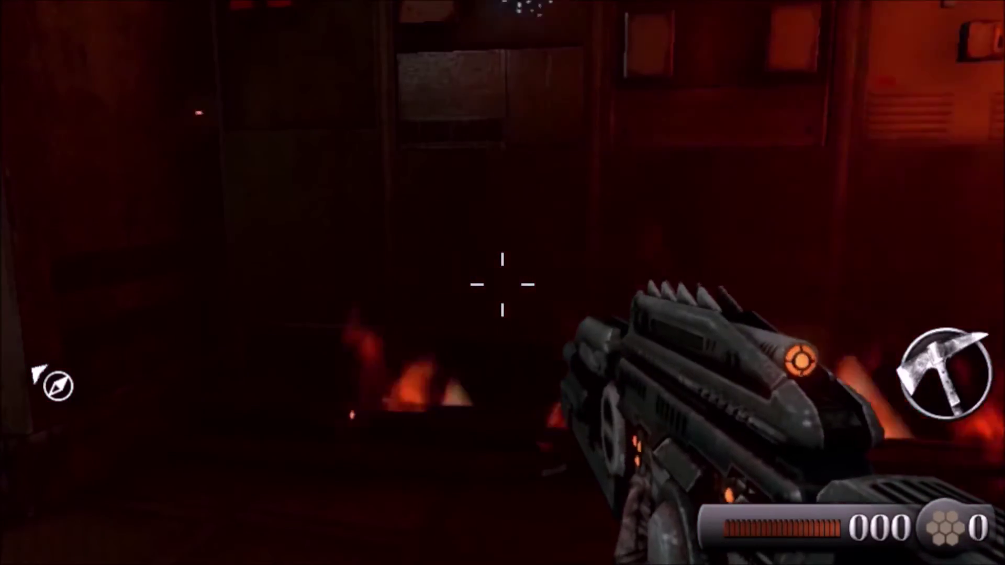
{"action": "key", "text": "Right"}
{"action": "key", "text": "Left"}
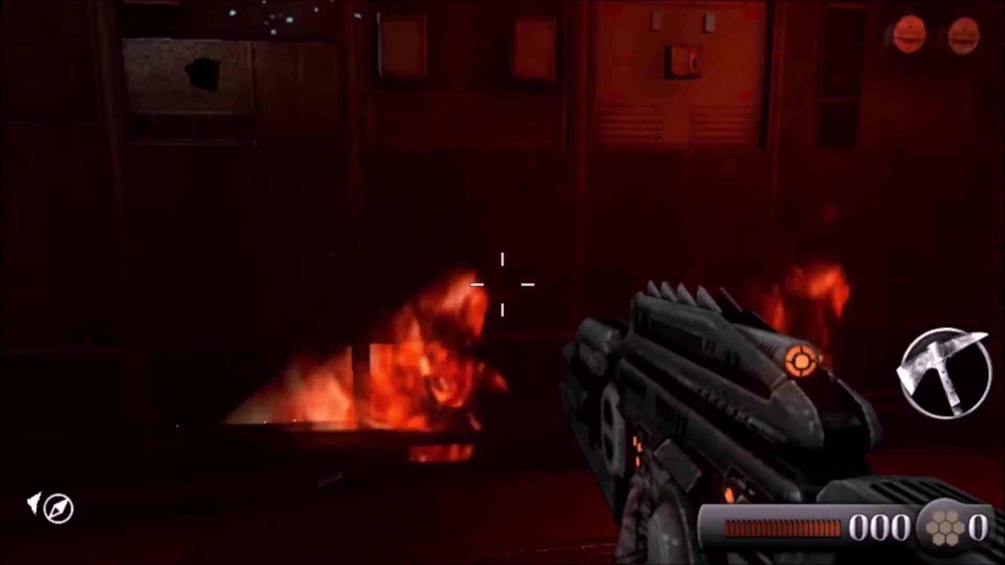
{"action": "key", "text": "Left"}
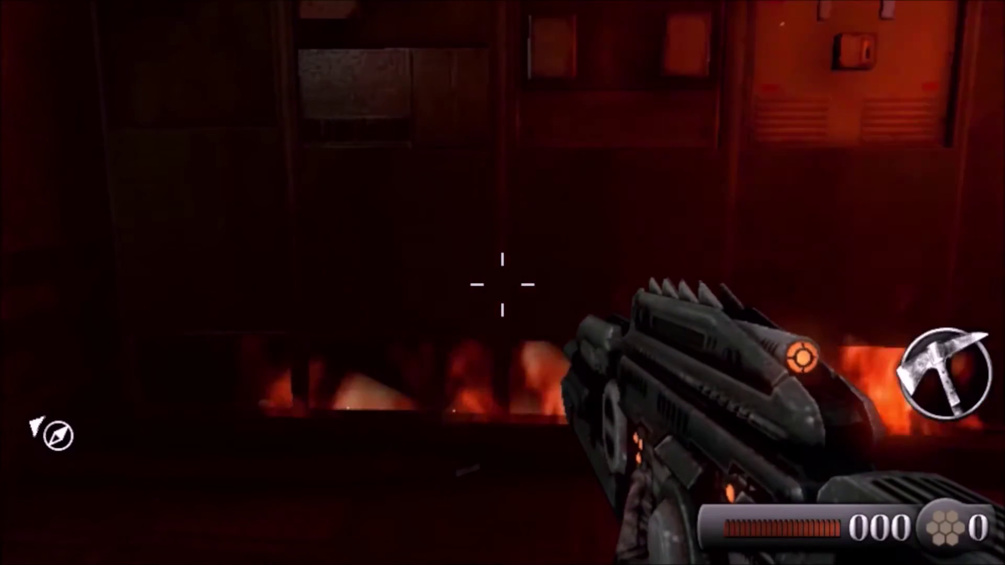
Narrow the remaining records again with the greater-than (>) comparison against the latest value
{"action": "key", "text": "Select+Left"}
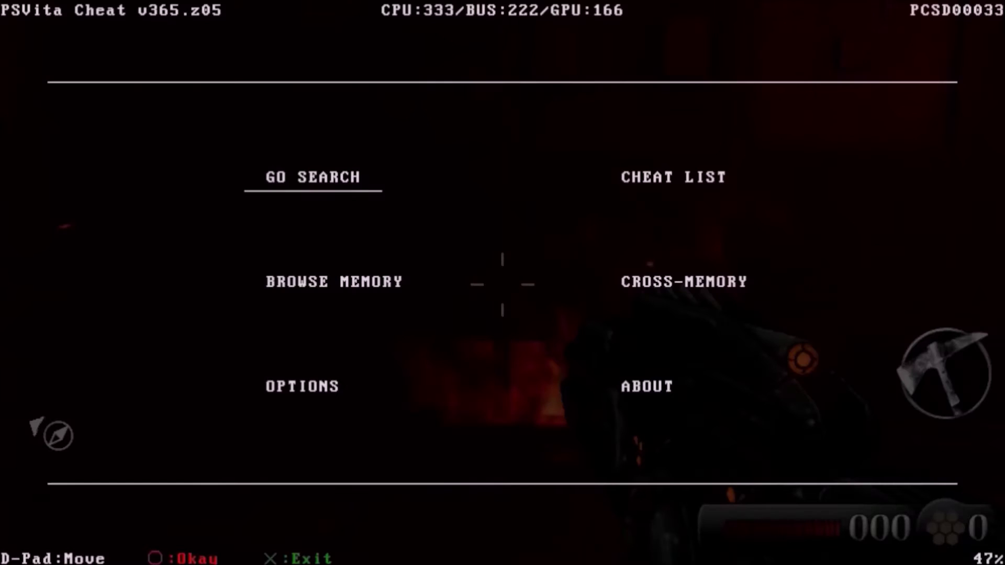
{"action": "key", "text": "Return"}
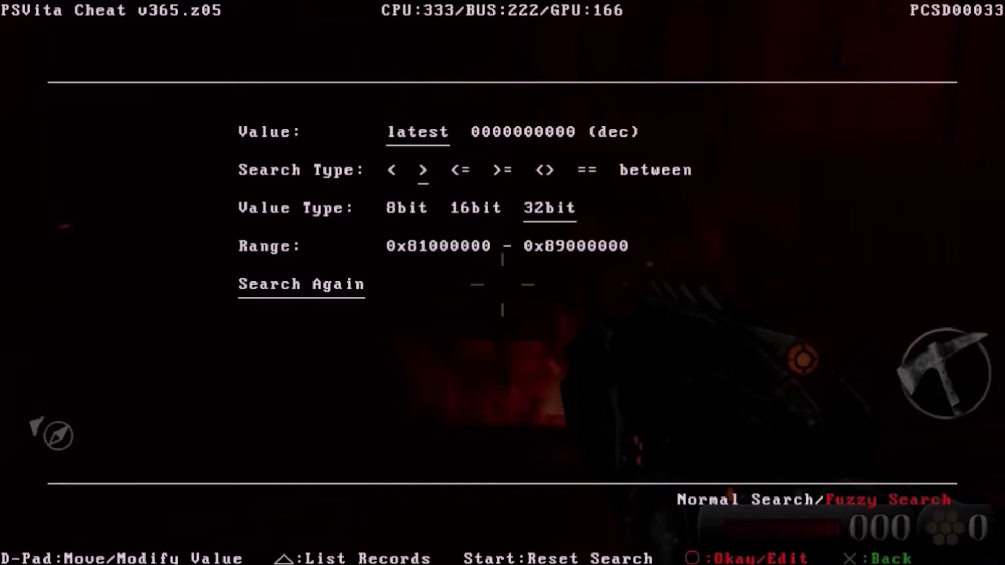
{"action": "key", "text": "Return"}
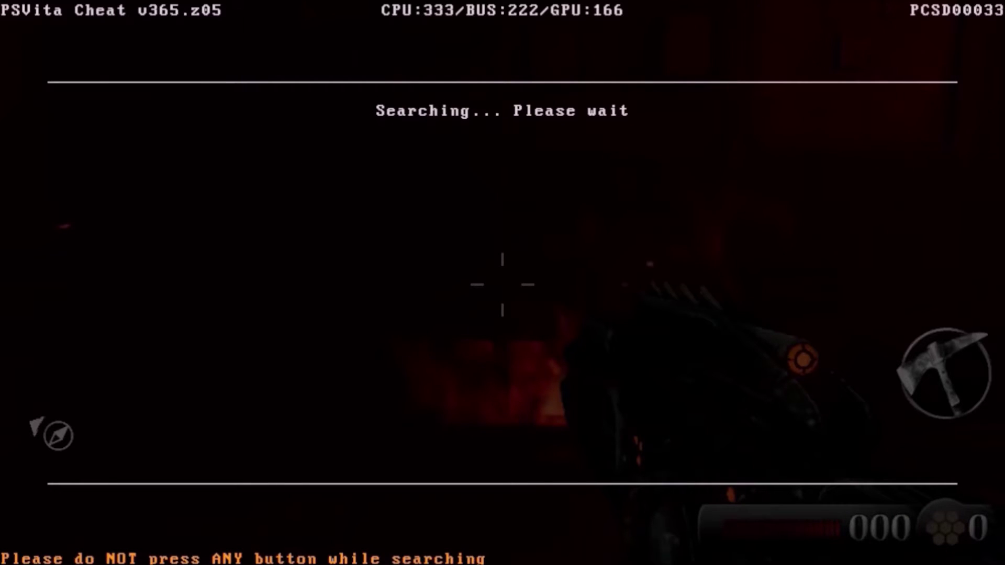
{"action": "key", "text": "Escape"}
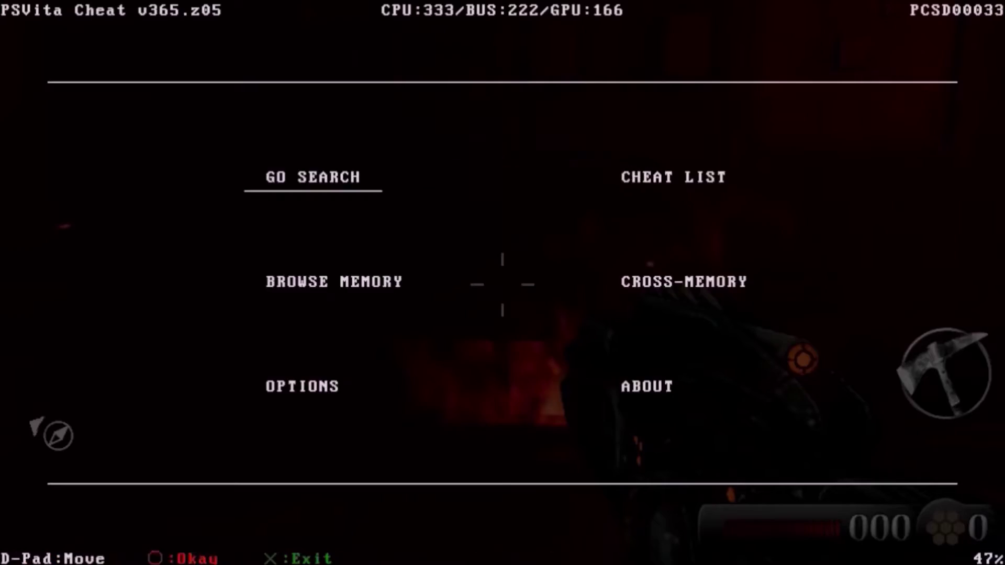
Return to the game and break through the splintered door with a melee attack
{"action": "key", "text": "Escape"}
{"action": "key", "text": "w"}
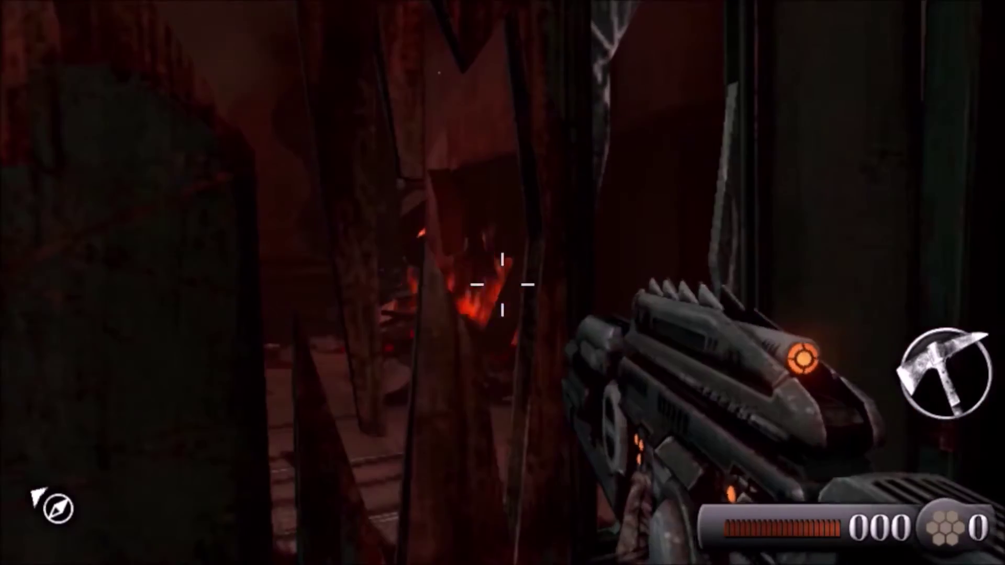
{"action": "key", "text": "v"}
{"action": "key", "text": "w"}
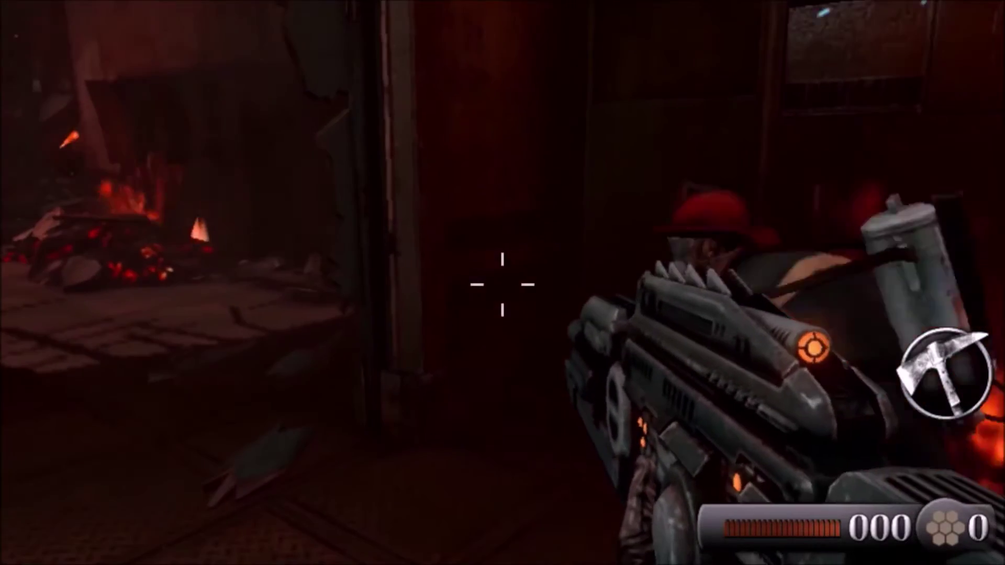
Walk the character around the dark room to face the burning wall, staying clear of the flames
{"action": "key", "text": "w"}
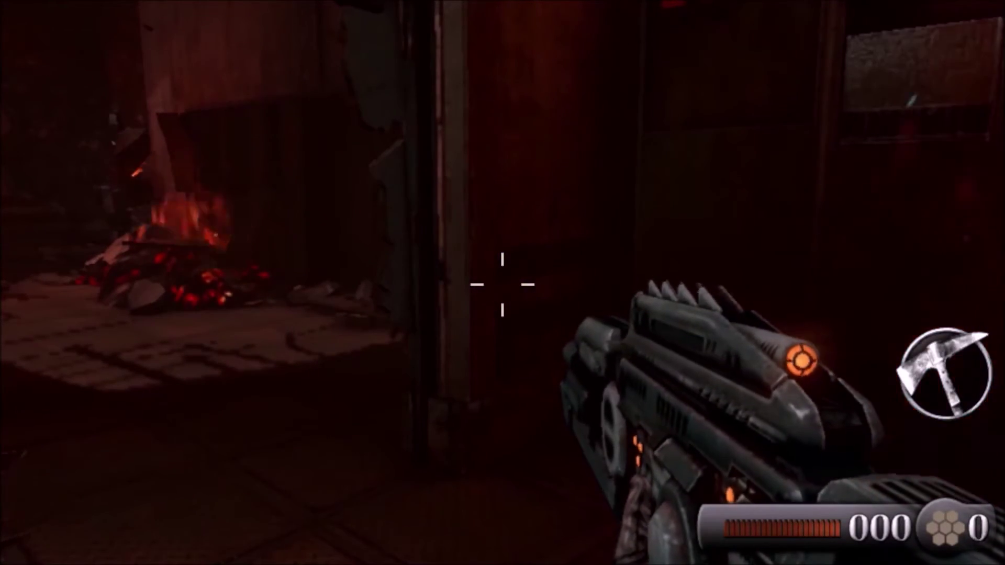
{"action": "key", "text": "w"}
{"action": "key", "text": "d"}
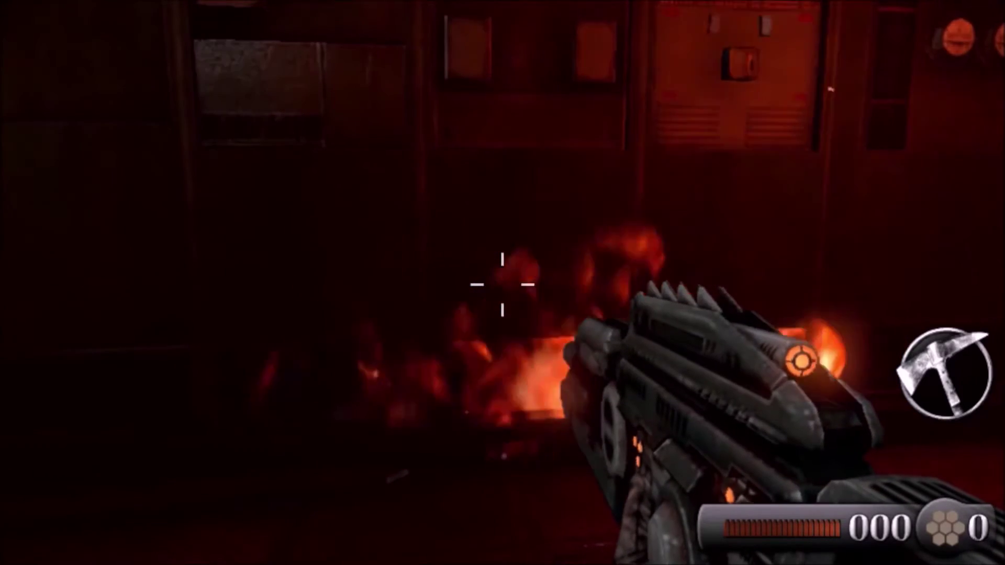
Narrow the fuzzy search records with the equal (==) comparison against the latest value and return to the game
{"action": "key", "text": "Escape"}
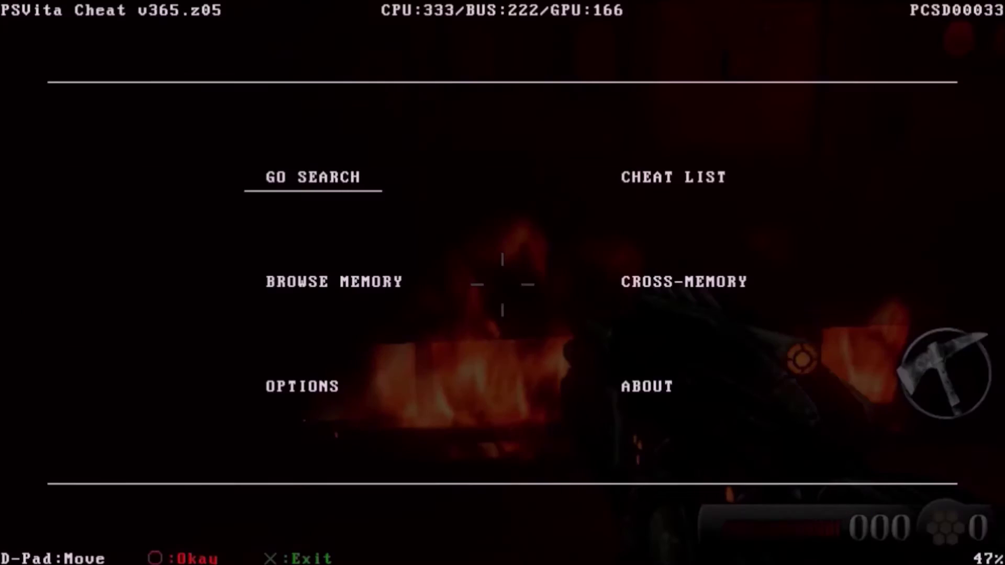
{"action": "key", "text": "Return"}
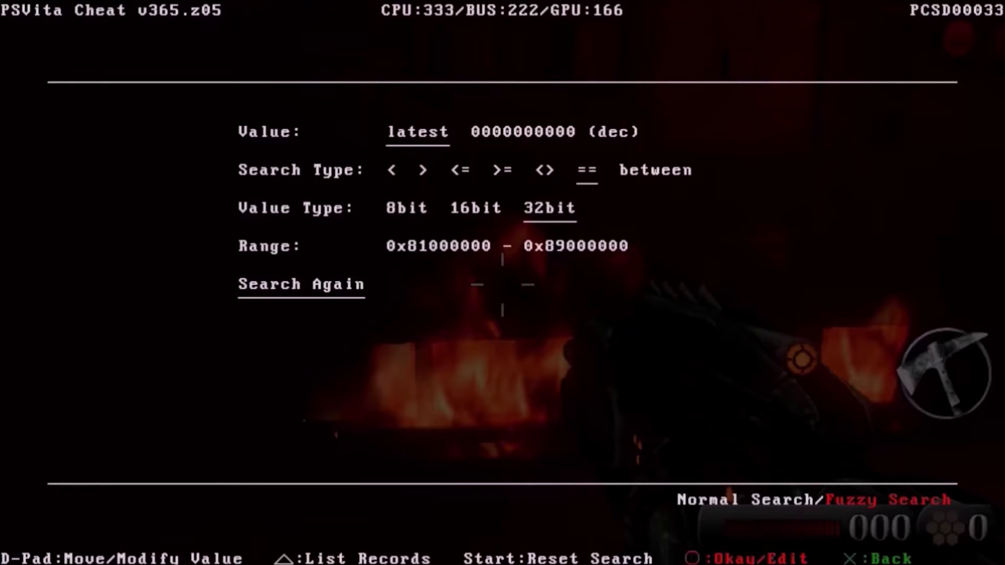
{"action": "key", "text": "Return"}
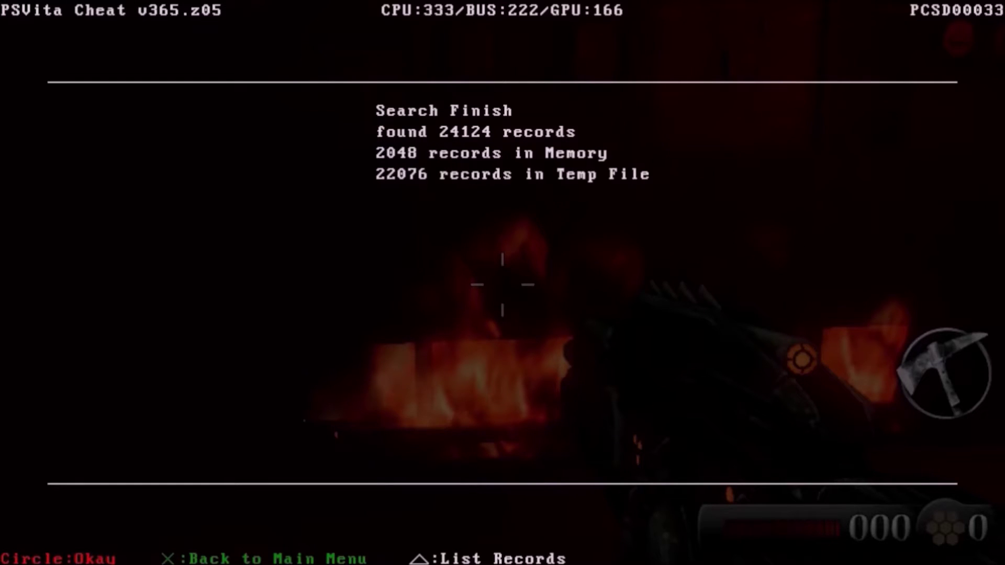
{"action": "key", "text": "Escape"}
{"action": "key", "text": "Escape"}
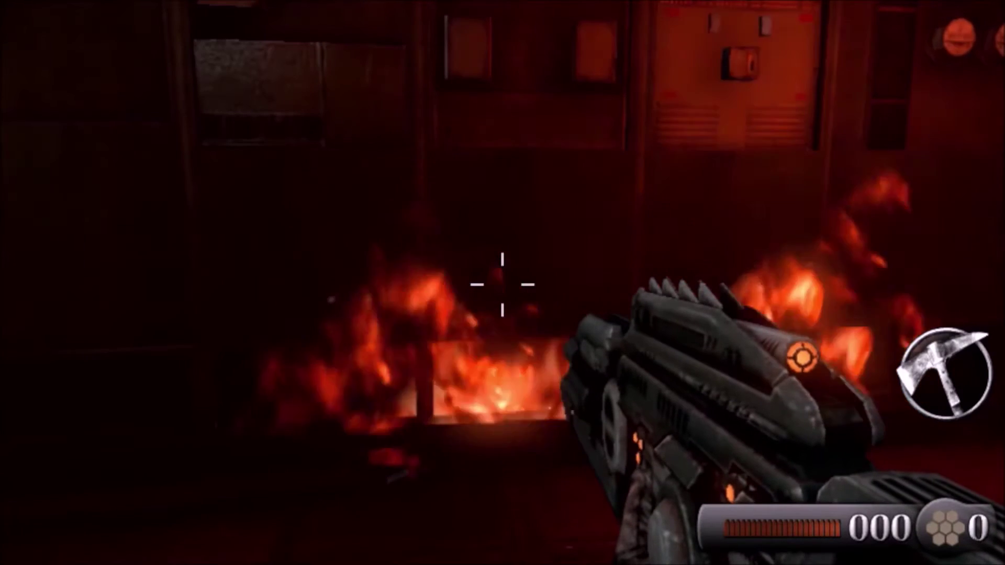
Move the character into the fire to lose health and narrow the records with the less-than (<) comparison
{"action": "key", "text": "w"}
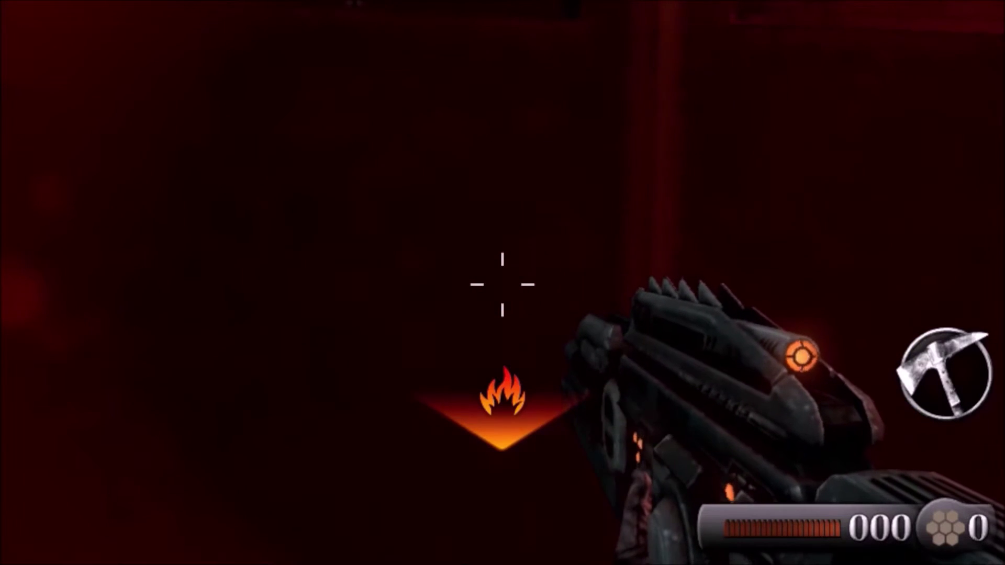
{"action": "key", "text": "Escape"}
{"action": "key", "text": "Return"}
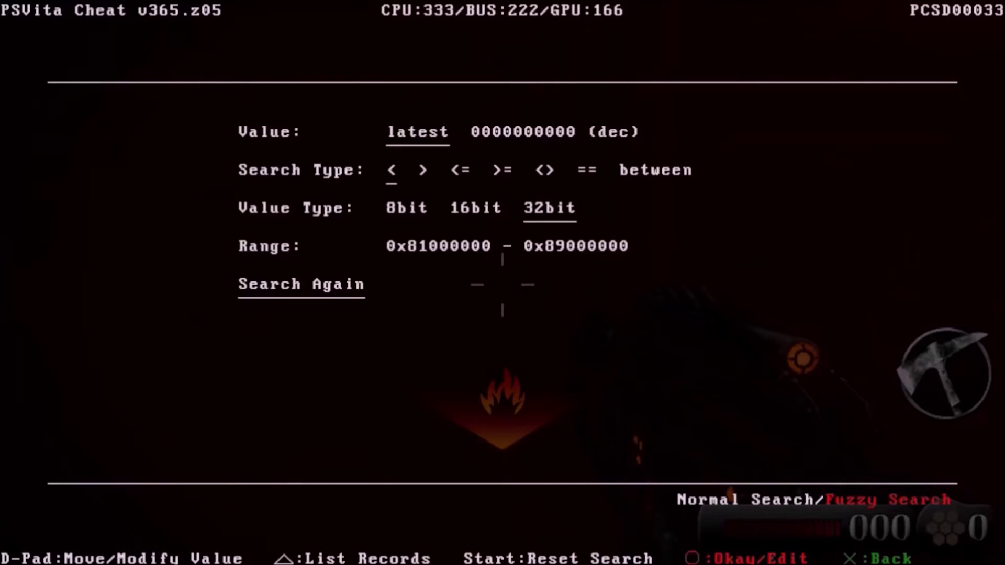
{"action": "key", "text": "Return"}
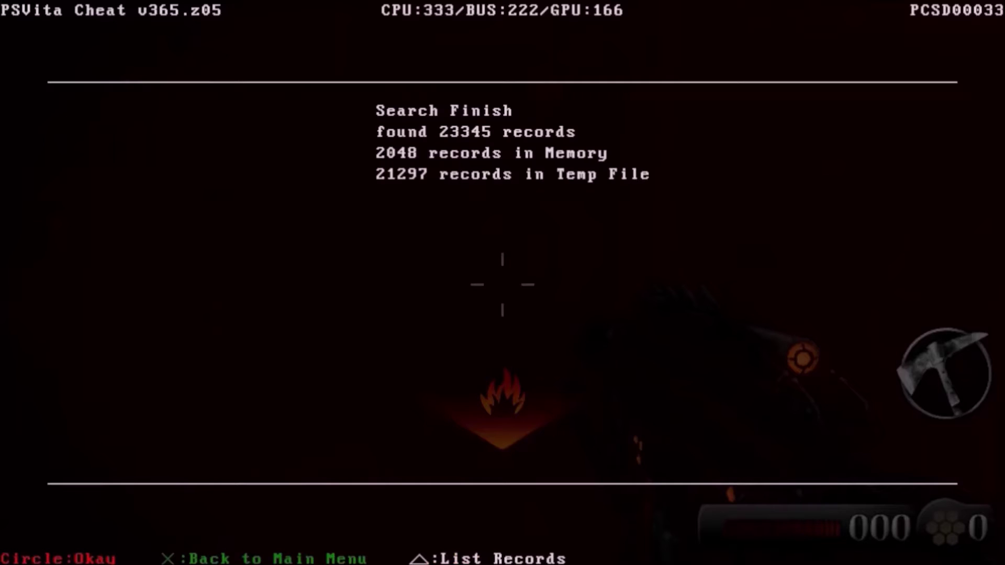
{"action": "key", "text": "Escape"}
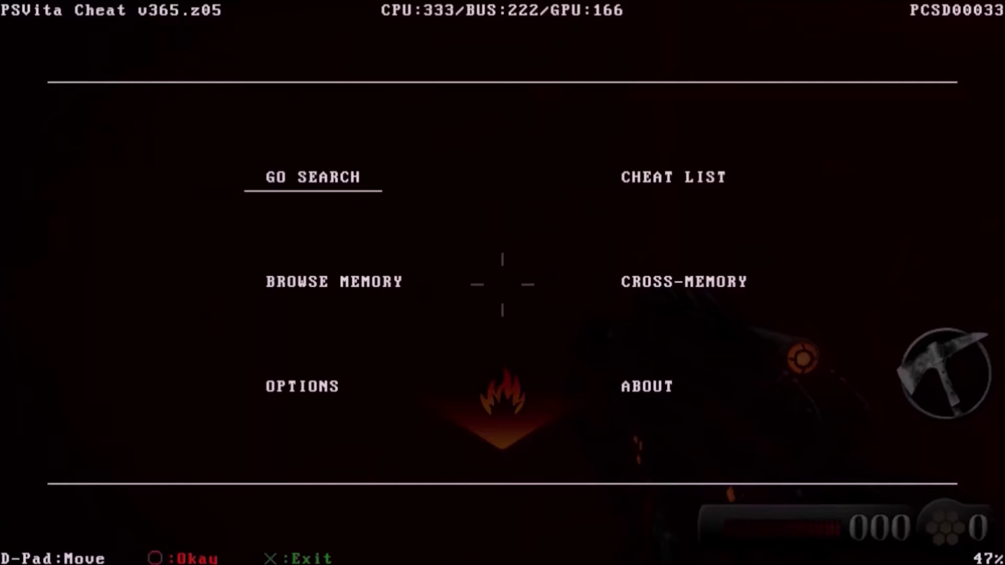
{"action": "key", "text": "Escape"}
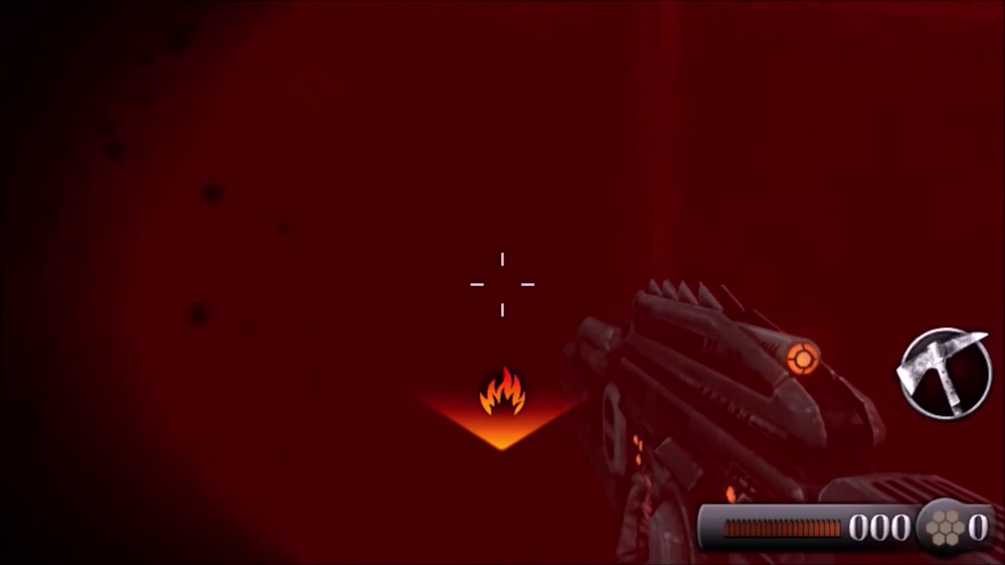
Repeat the less-than (<) search after further burn damage and return to the game away from the flames
{"action": "key", "text": "Escape"}
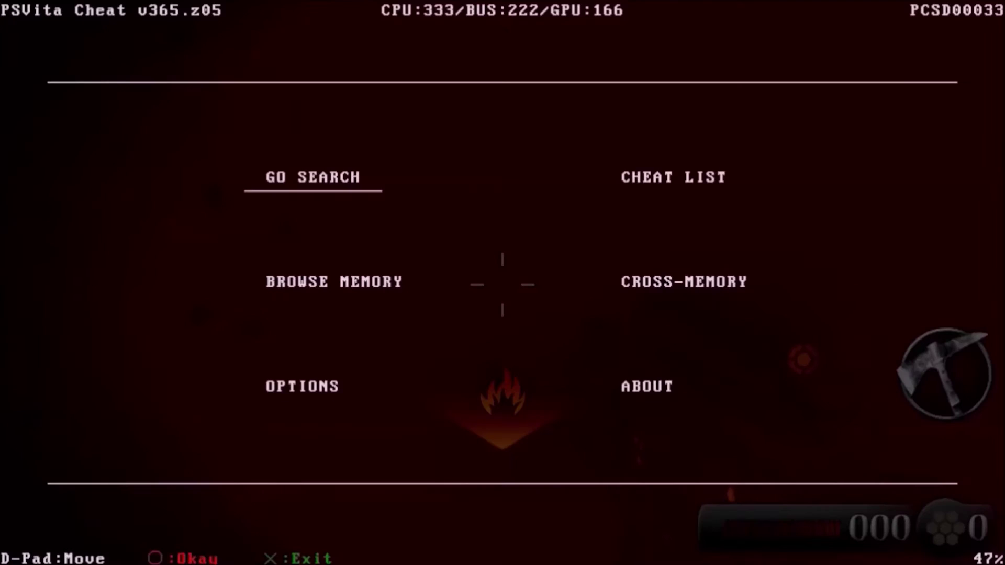
{"action": "key", "text": "Return"}
{"action": "key", "text": "Return"}
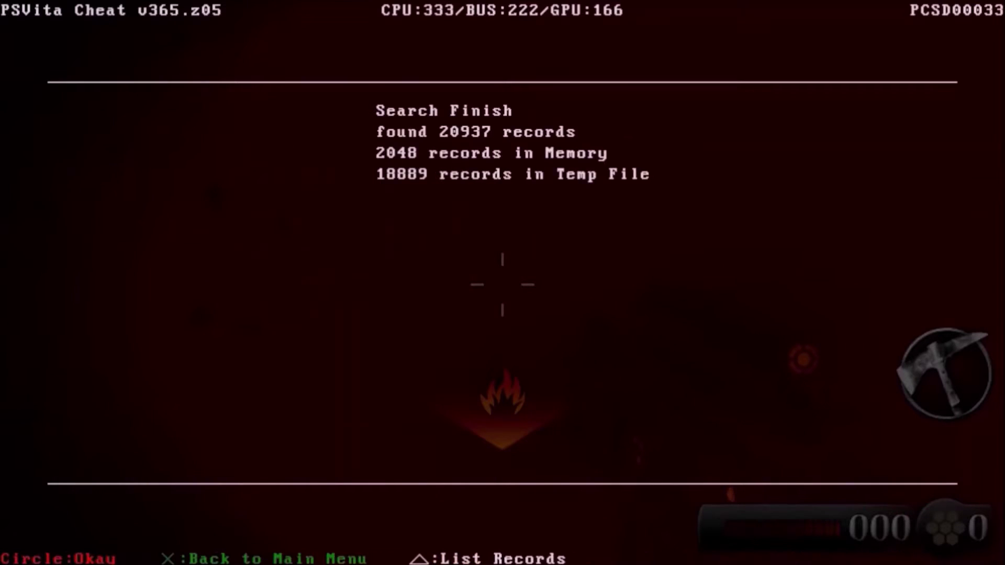
{"action": "key", "text": "Escape"}
{"action": "key", "text": "Escape"}
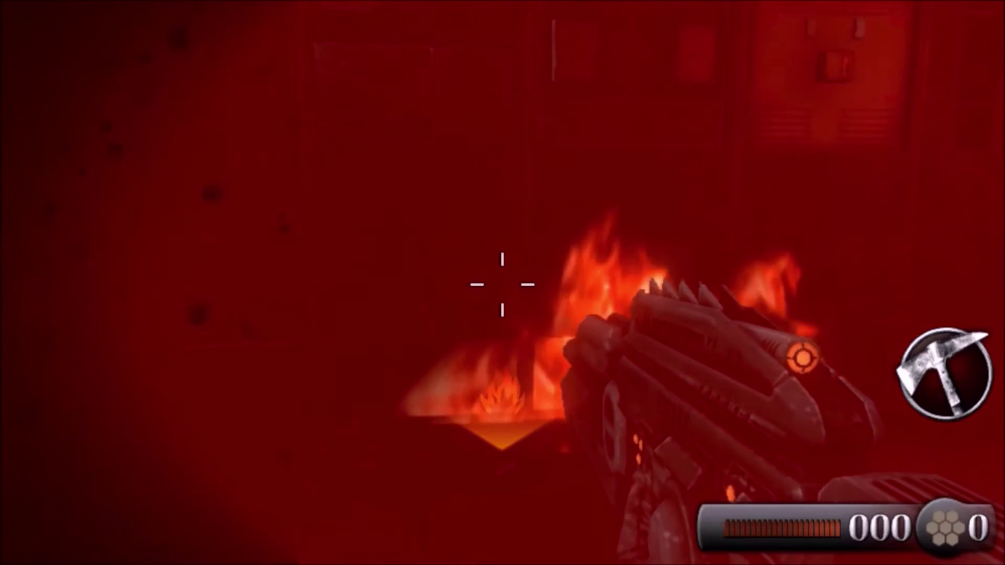
Narrow the records with the greater-than (>) comparison against the latest value and resume the game while health recovers
{"action": "key", "text": "Escape"}
{"action": "key", "text": "Return"}
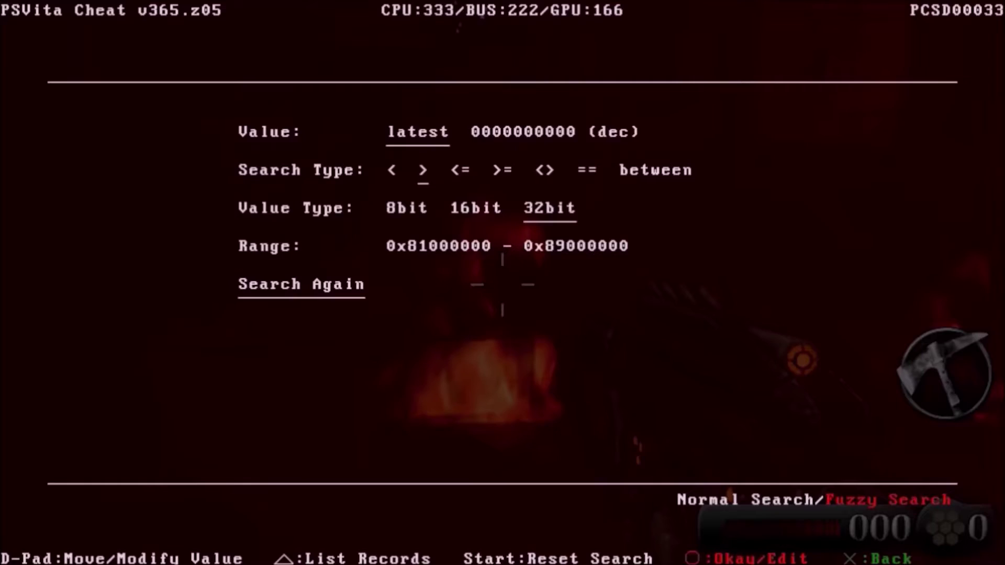
{"action": "key", "text": "Return"}
{"action": "key", "text": "Escape"}
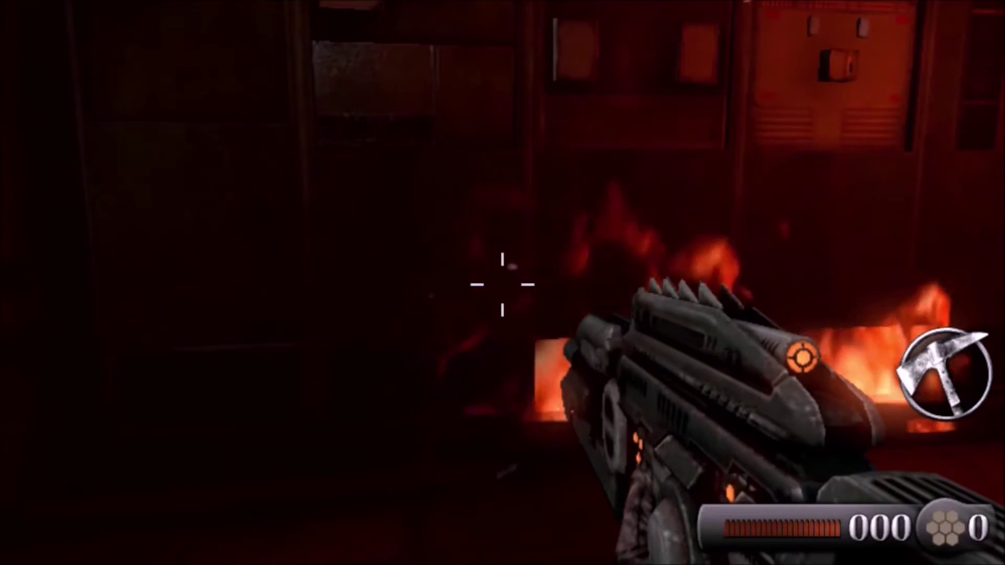
{"action": "key", "text": "Escape"}
{"action": "key", "text": "Return"}
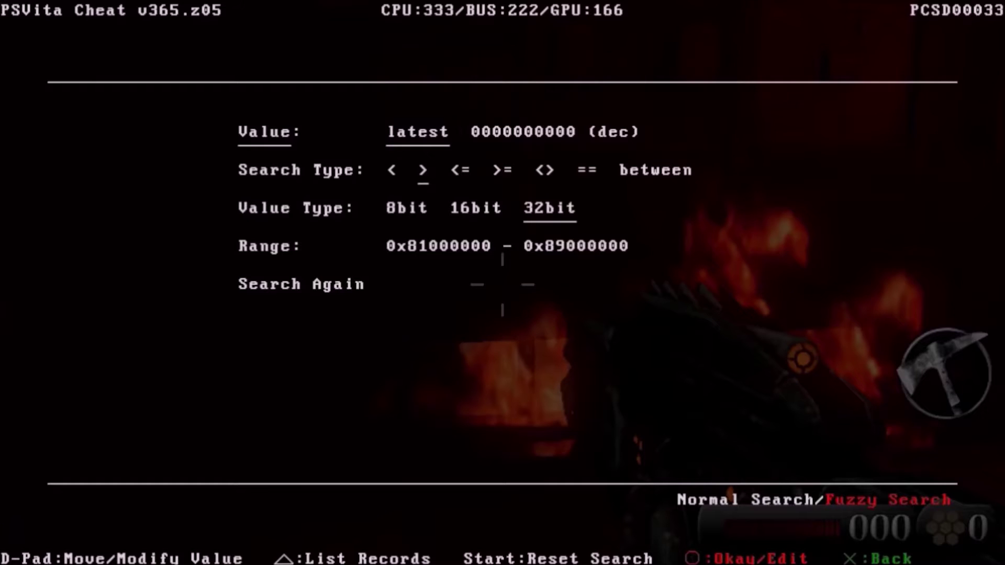
{"action": "key", "text": "x"}
{"action": "key", "text": "x"}
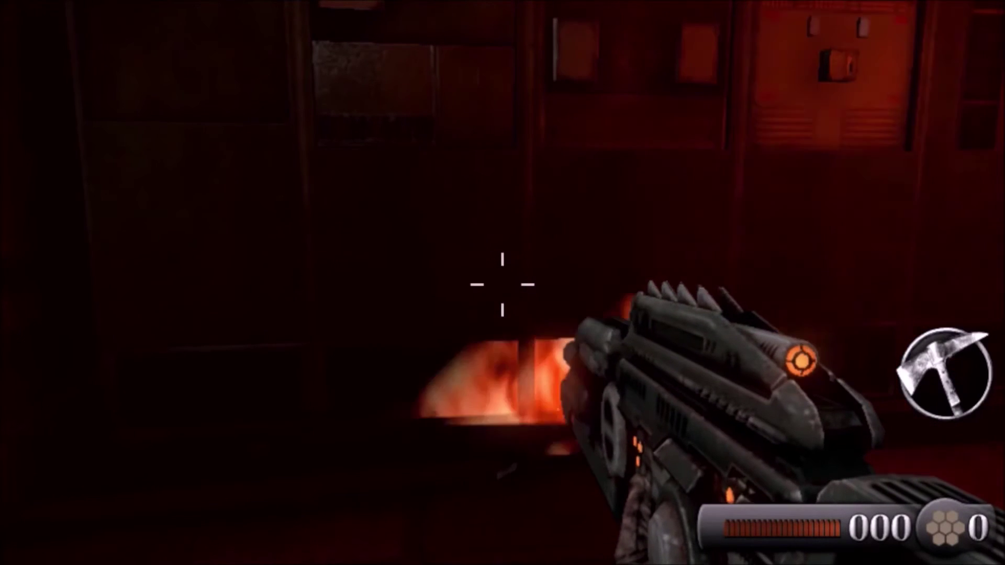
Burn the character in the fire again, narrow the records with the less-than (<) comparison, and resume the game
{"action": "key", "text": "w"}
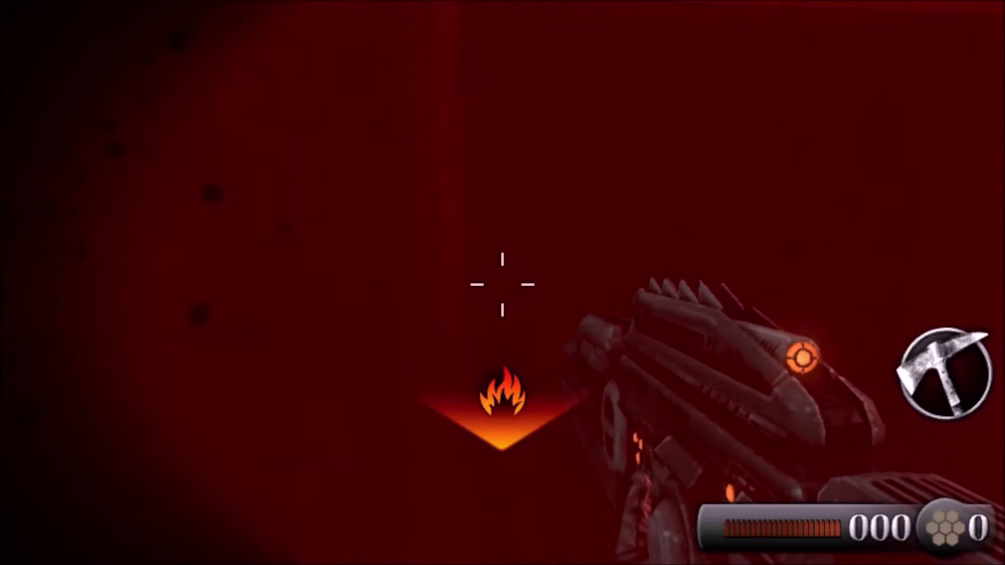
{"action": "key", "text": "Select"}
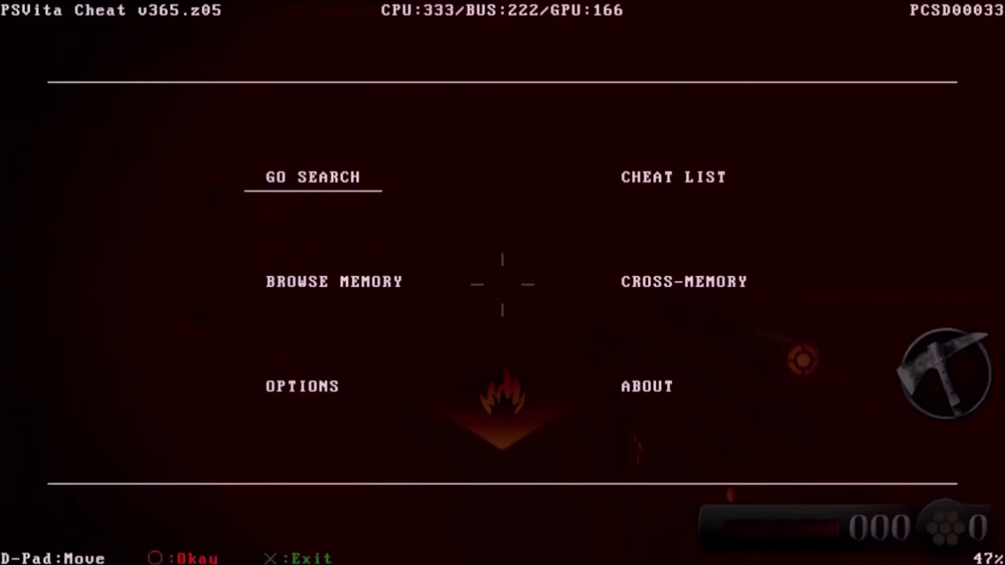
{"action": "key", "text": "Return"}
{"action": "key", "text": "Left"}
{"action": "key", "text": "Down"}
{"action": "key", "text": "Down"}
{"action": "key", "text": "Down"}
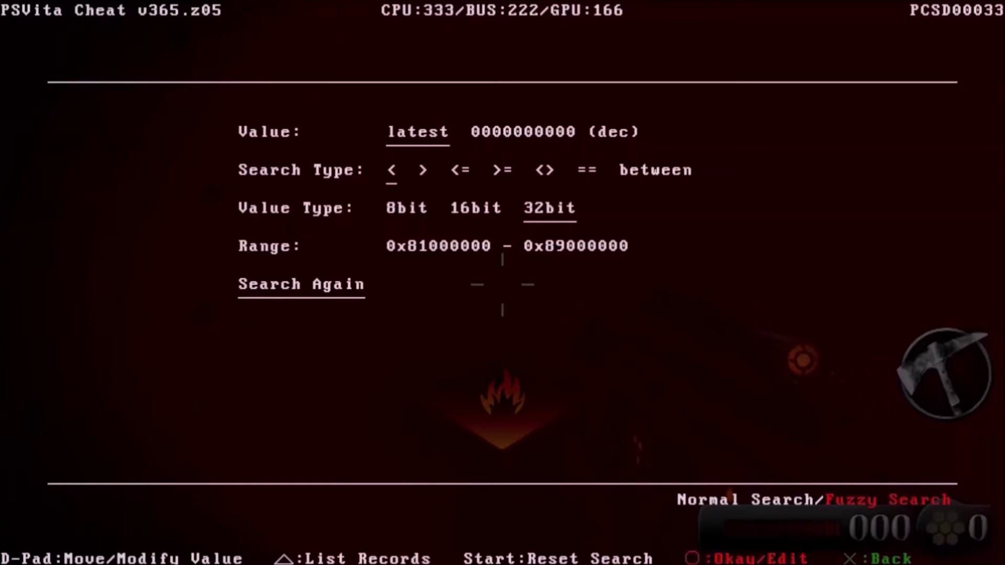
{"action": "key", "text": "Return"}
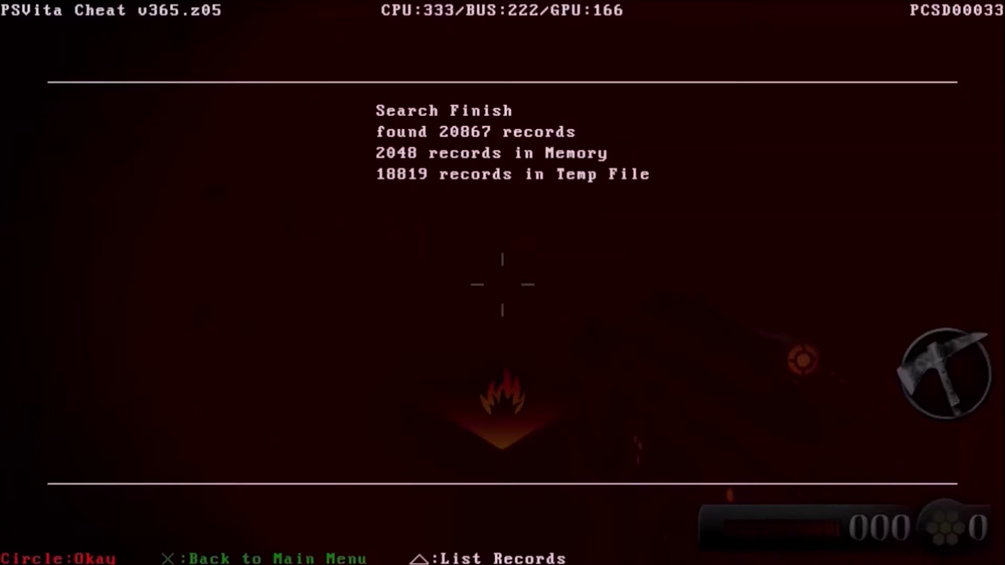
{"action": "key", "text": "Escape"}
{"action": "key", "text": "Escape"}
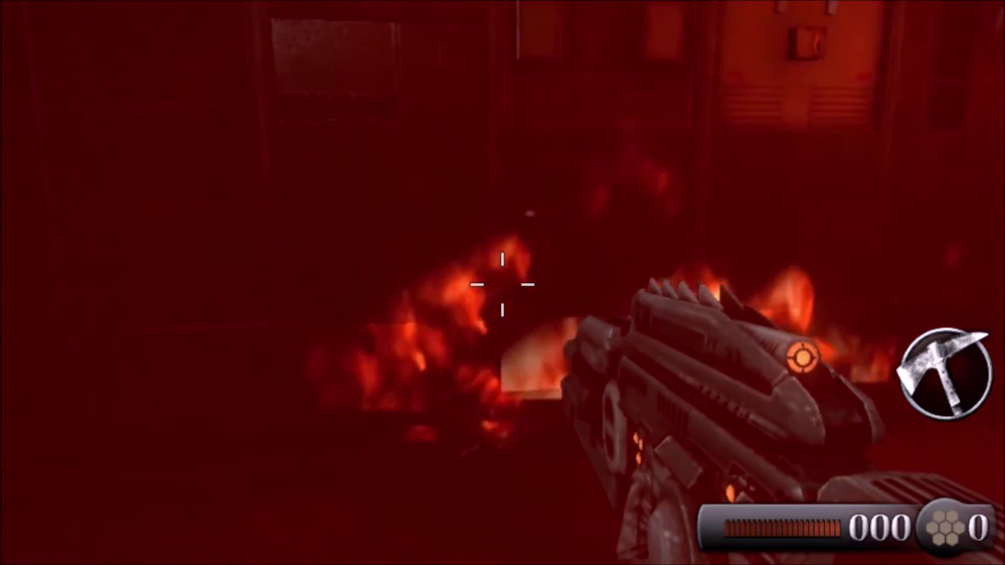
Search again with the greater-than (>) comparison for the recovered health and go back to the game
{"action": "key", "text": "Escape"}
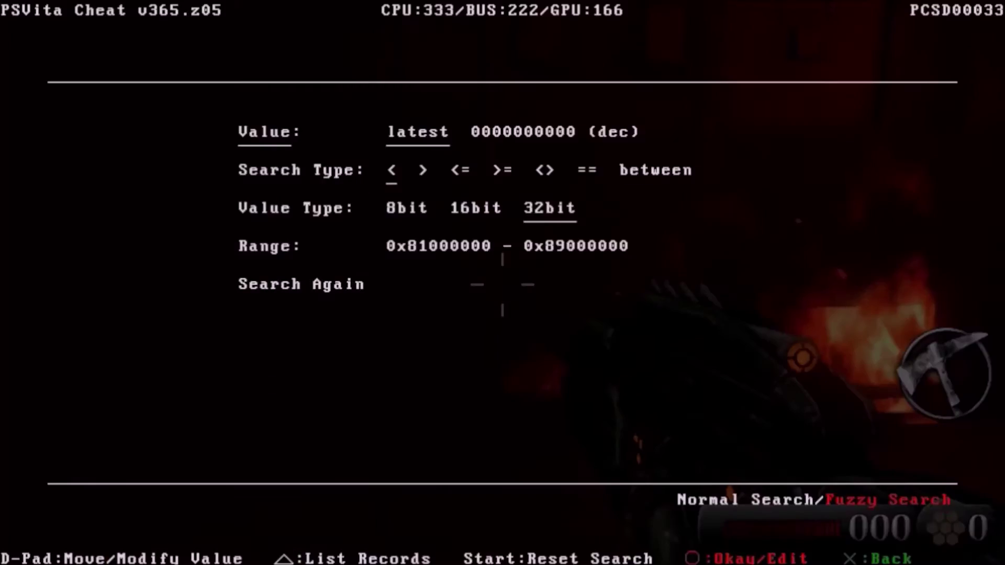
{"action": "key", "text": "Return"}
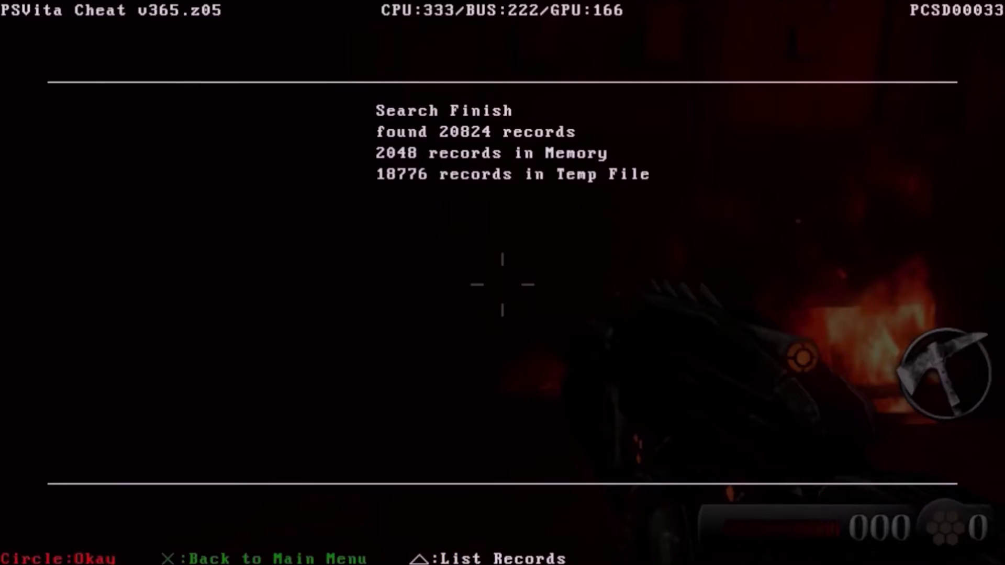
{"action": "key", "text": "Escape"}
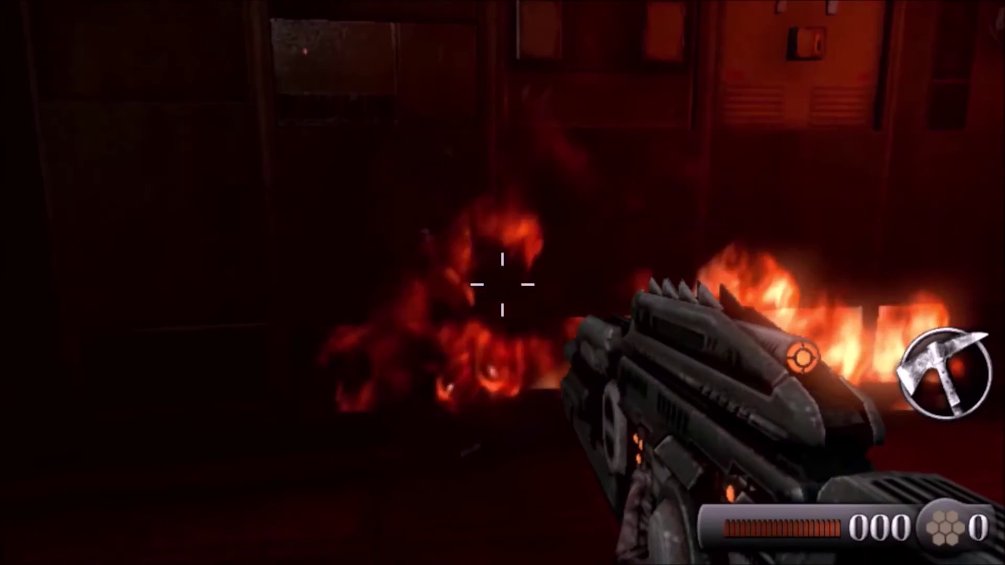
Walk the character into the flames once more and rerun the fuzzy search against the latest value
{"action": "key", "text": "w"}
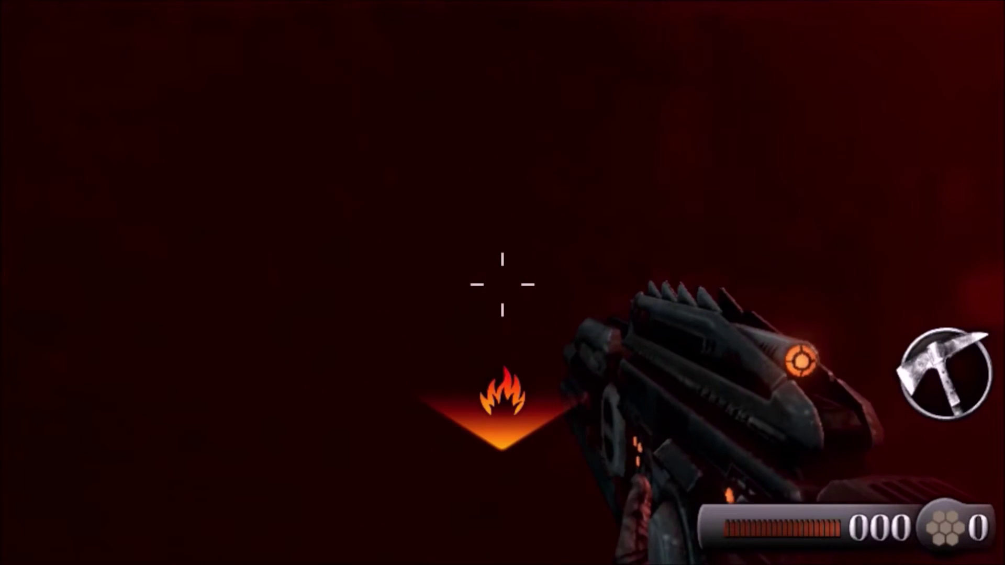
{"action": "key", "text": "Escape"}
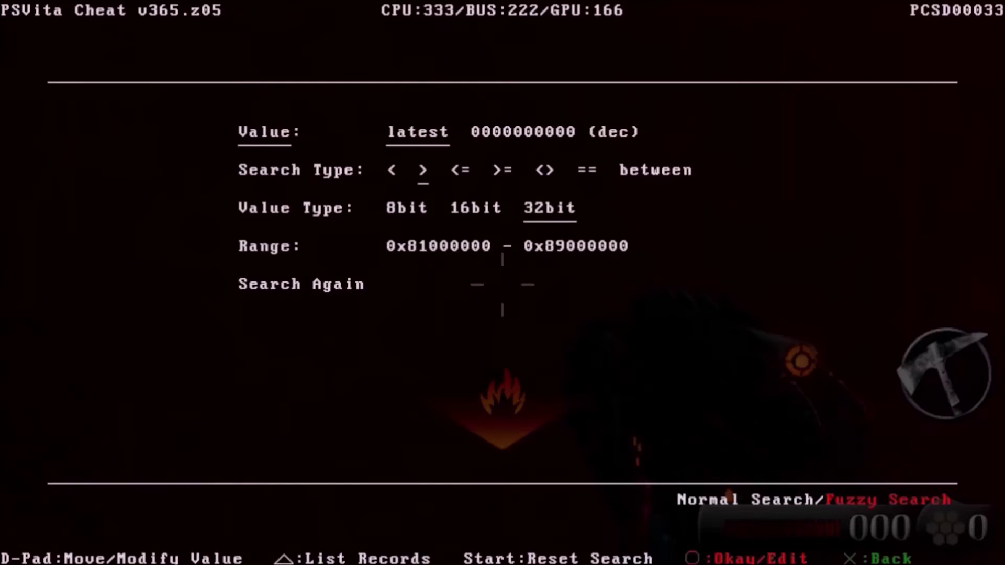
{"action": "key", "text": "Return"}
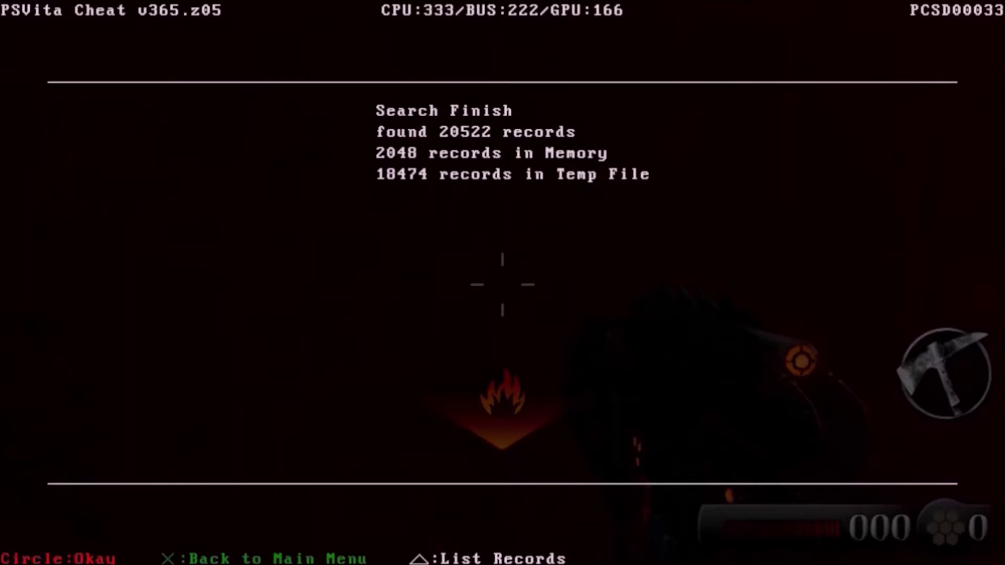
{"action": "key", "text": "Escape"}
{"action": "key", "text": "Escape"}
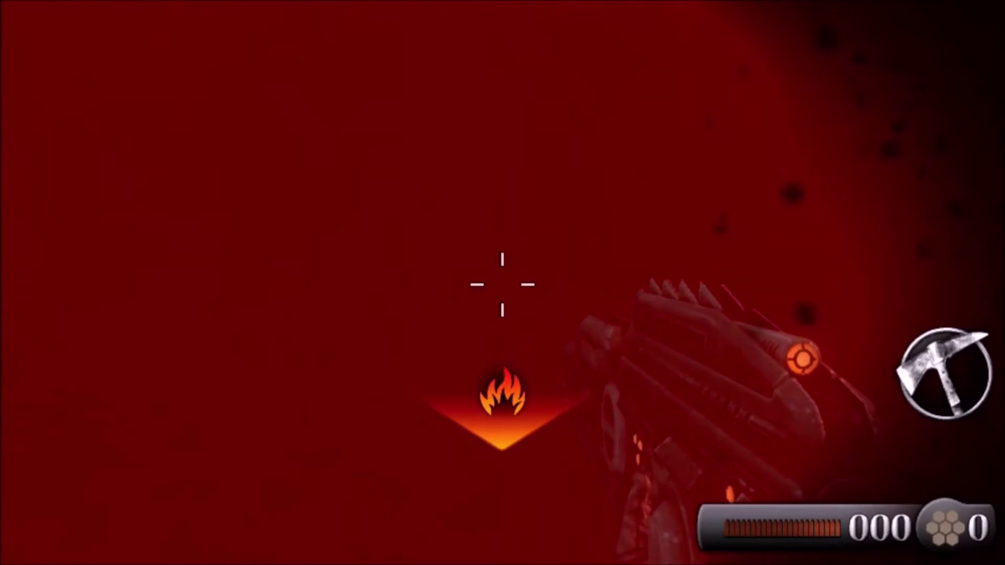
Filter the records with the less-than (<) comparison after more fire damage, and let health recover in the game
{"action": "key", "text": "Left"}
{"action": "key", "text": "Return"}
{"action": "key", "text": "Down"}
{"action": "key", "text": "Return"}
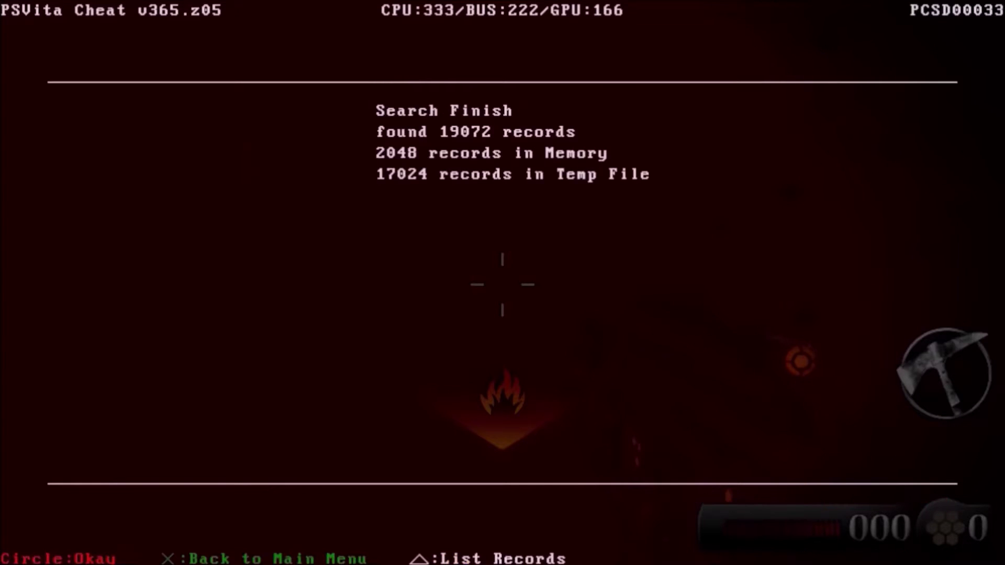
{"action": "key", "text": "Return"}
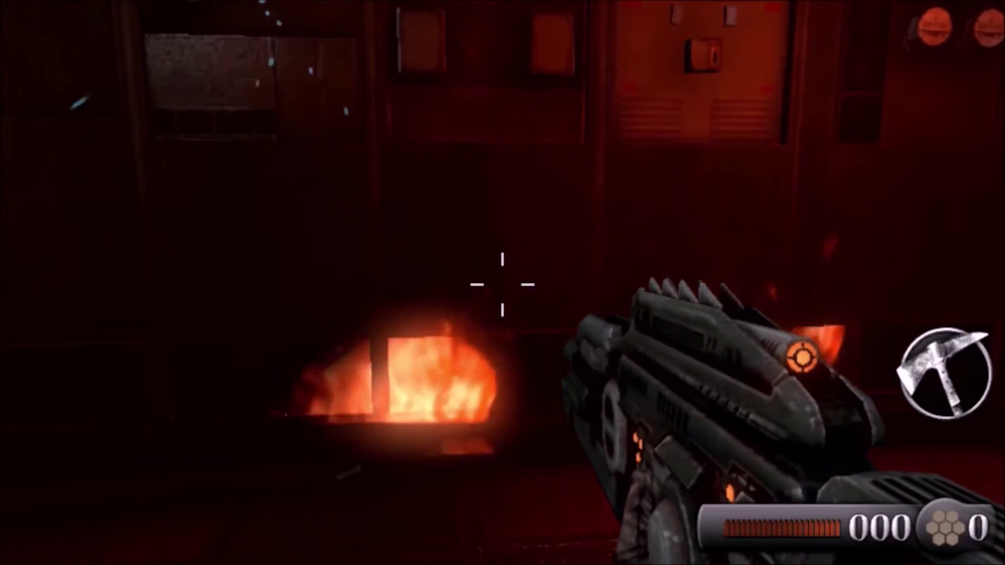
Filter the remaining records with the greater-than (>) comparison against the latest value and return to the game
{"action": "key", "text": "Escape"}
{"action": "key", "text": "Return"}
{"action": "key", "text": "Right"}
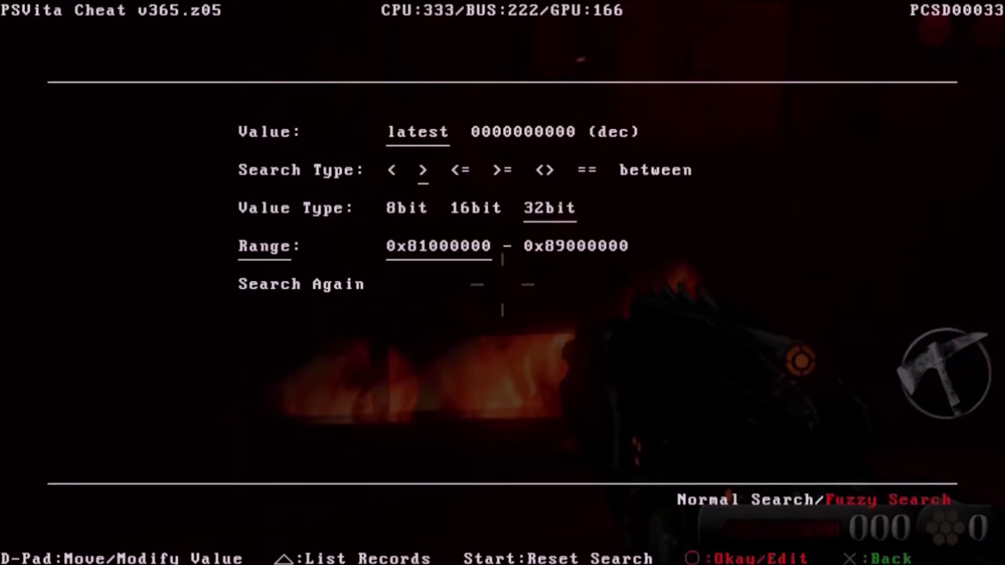
{"action": "key", "text": "Return"}
{"action": "key", "text": "Return"}
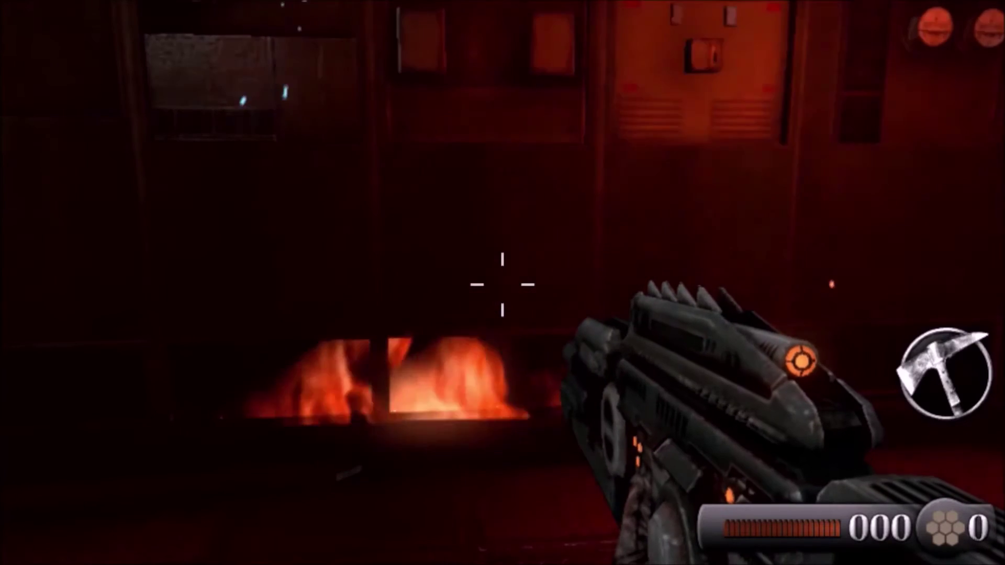
Take fire damage, let health recover, and filter the records with the equal (==) comparison against the latest value before returning to the game
{"action": "key", "text": "w"}
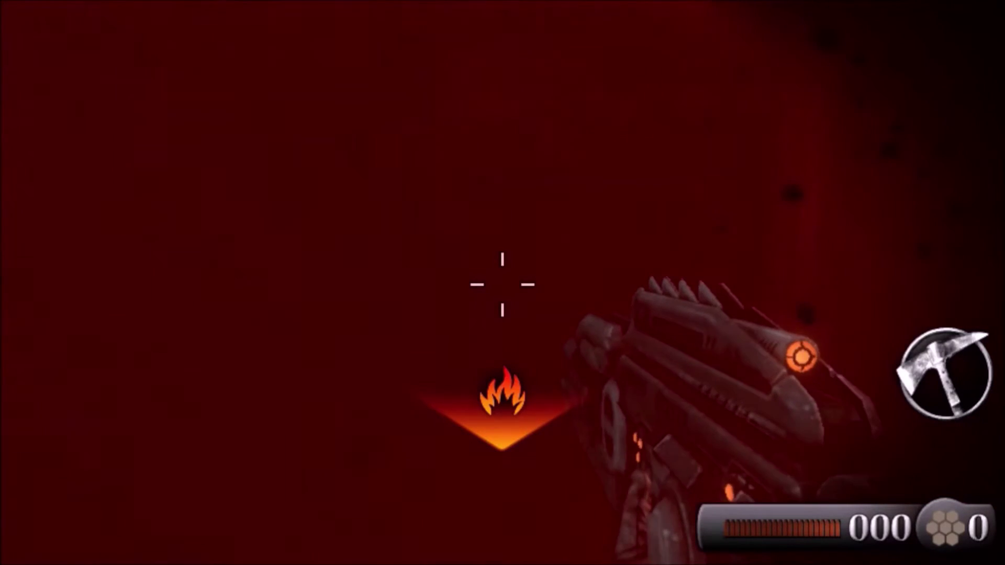
{"action": "key", "text": "s"}
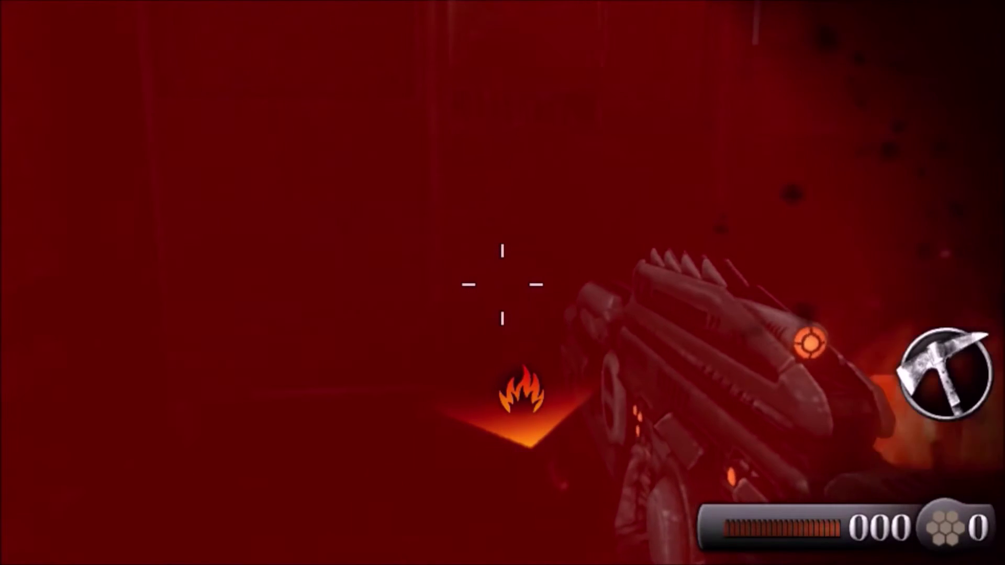
{"action": "key", "text": "Up"}
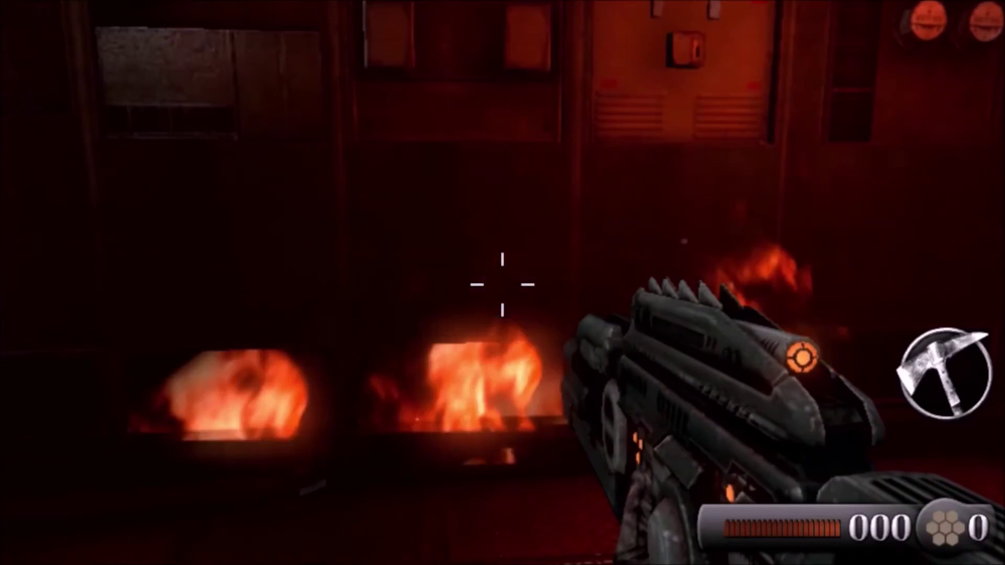
{"action": "key", "text": "Return"}
{"action": "key", "text": "Return"}
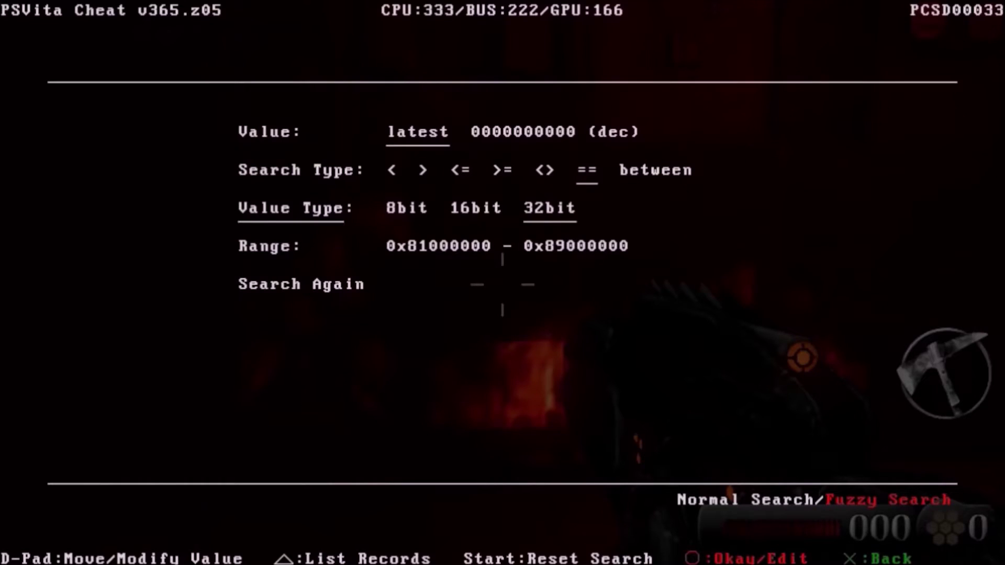
{"action": "key", "text": "Return"}
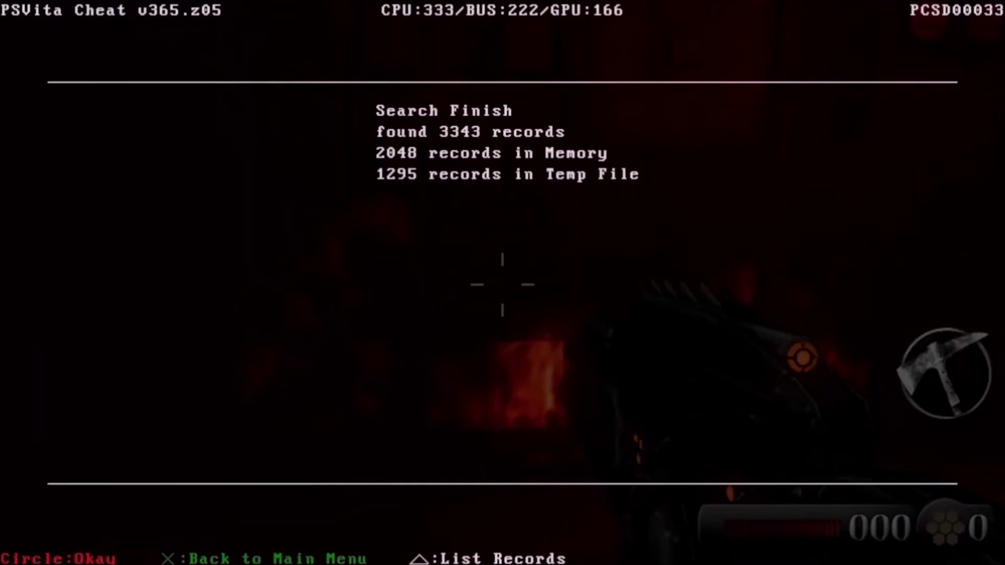
{"action": "key", "text": "Escape"}
{"action": "key", "text": "Escape"}
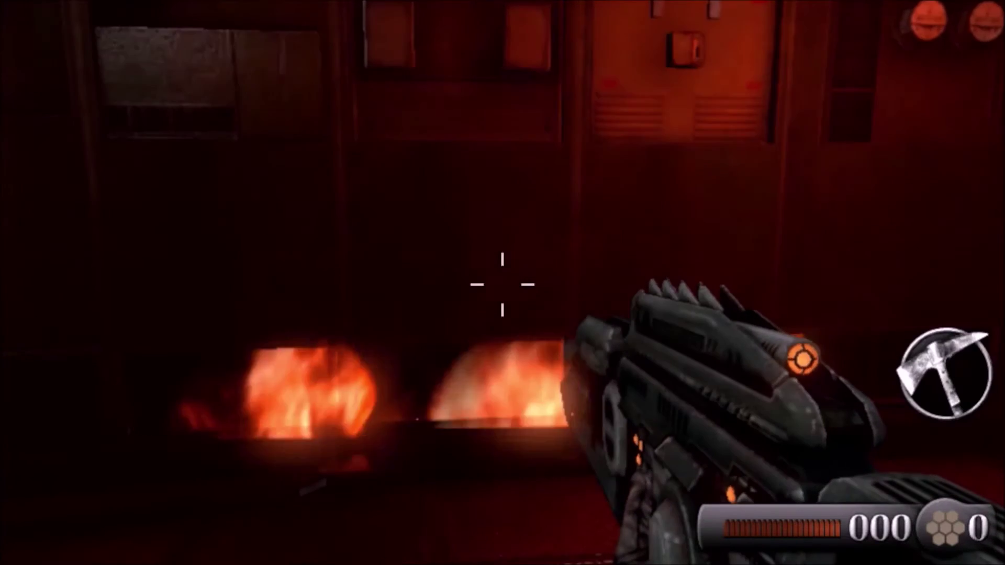
Walk the character into the flames and rerun the fuzzy search against the latest value
{"action": "key", "text": "w"}
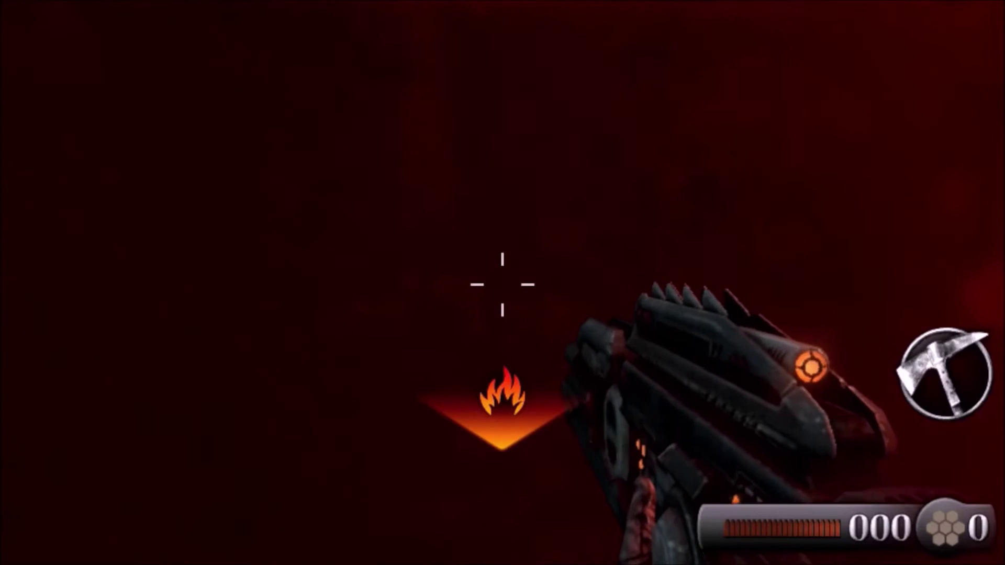
{"action": "key", "text": "Left"}
{"action": "key", "text": "Return"}
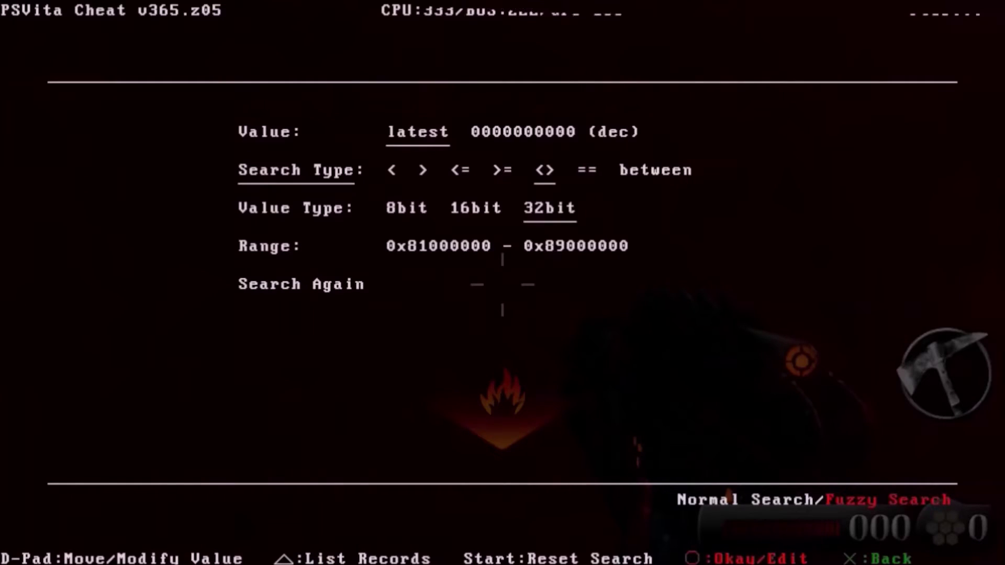
{"action": "key", "text": "Down"}
{"action": "key", "text": "Return"}
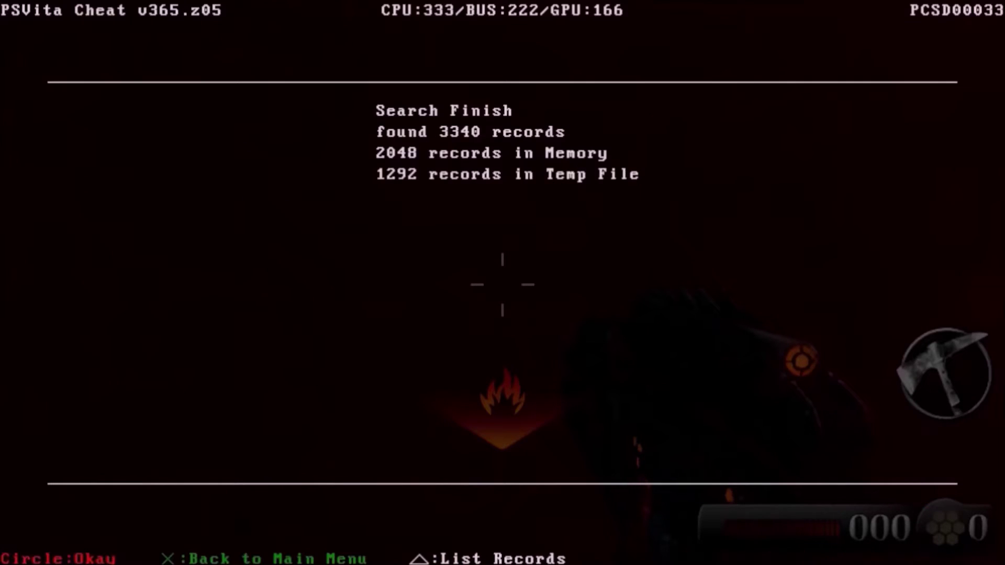
{"action": "key", "text": "Return"}
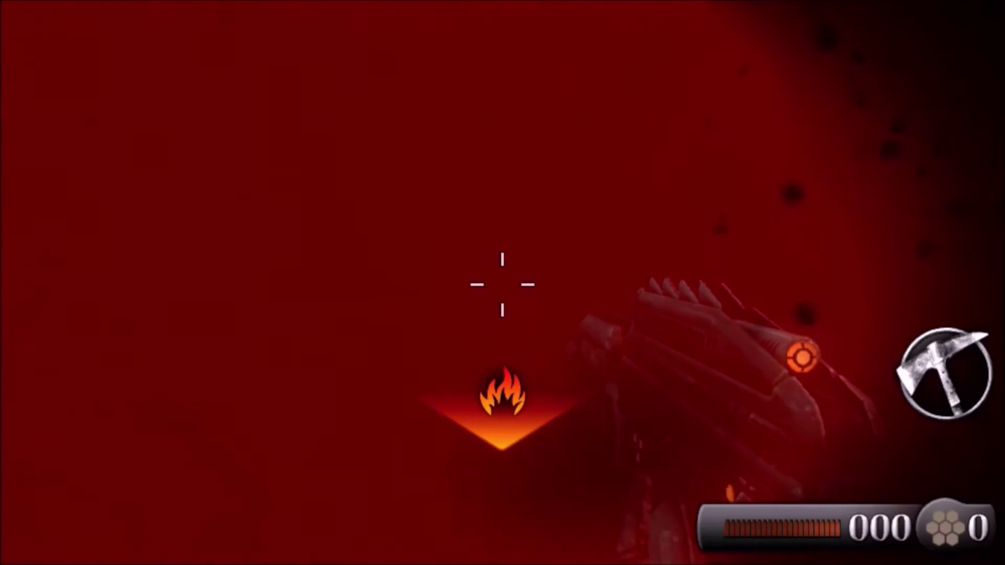
Search the remaining records again while the character is still burning, and return to the game
{"action": "key", "text": "Escape"}
{"action": "key", "text": "c"}
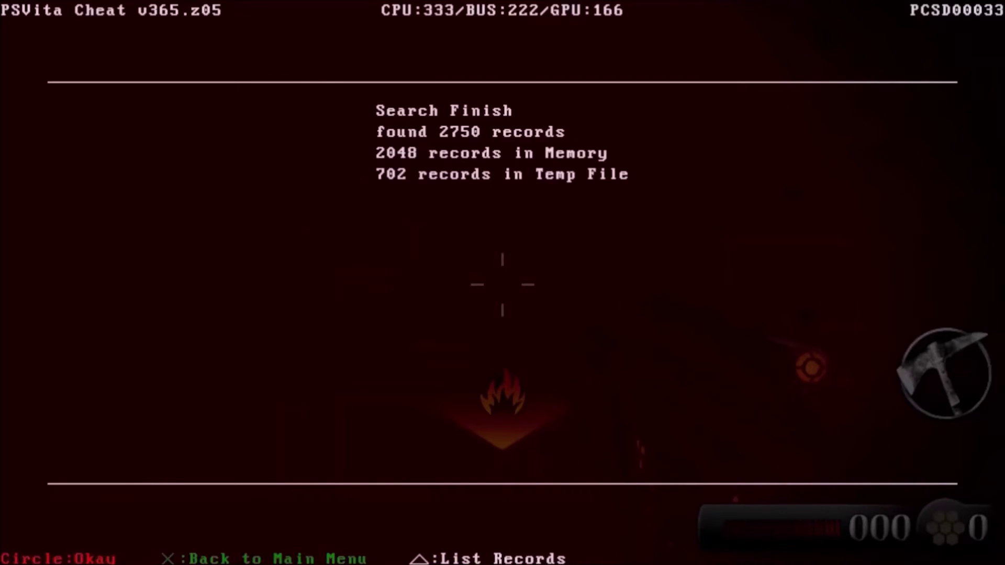
{"action": "key", "text": "Escape"}
{"action": "key", "text": "Escape"}
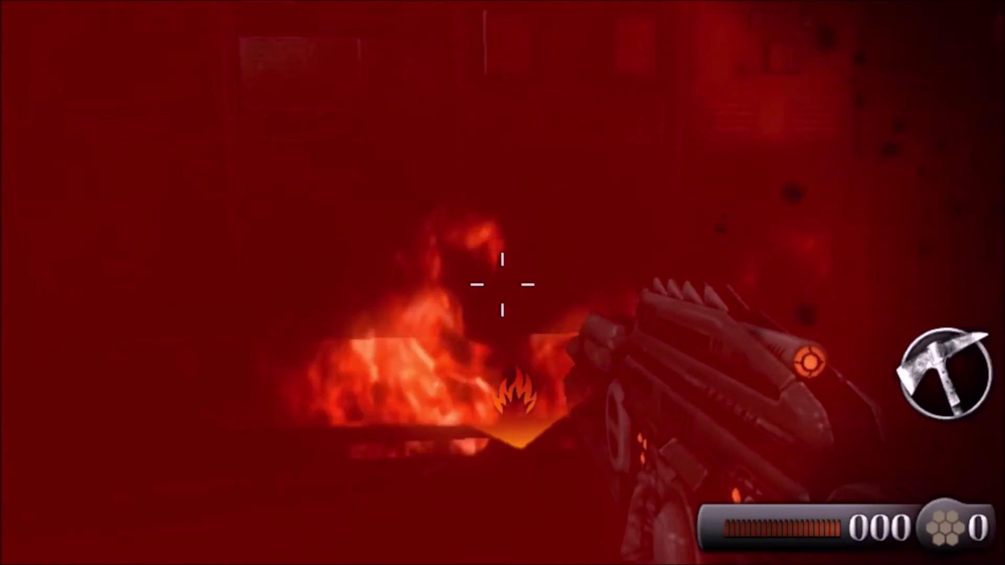
Let health recover away from the fire, repeat the fuzzy search against the latest value, and resume playing
{"action": "key", "text": "Escape"}
{"action": "key", "text": "Escape"}
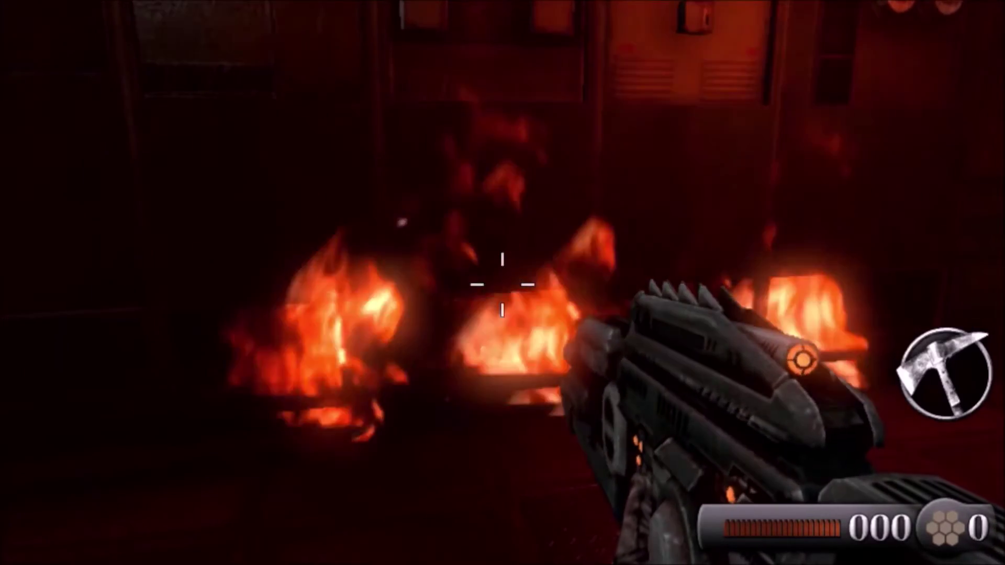
{"action": "key", "text": "Escape"}
{"action": "key", "text": "Return"}
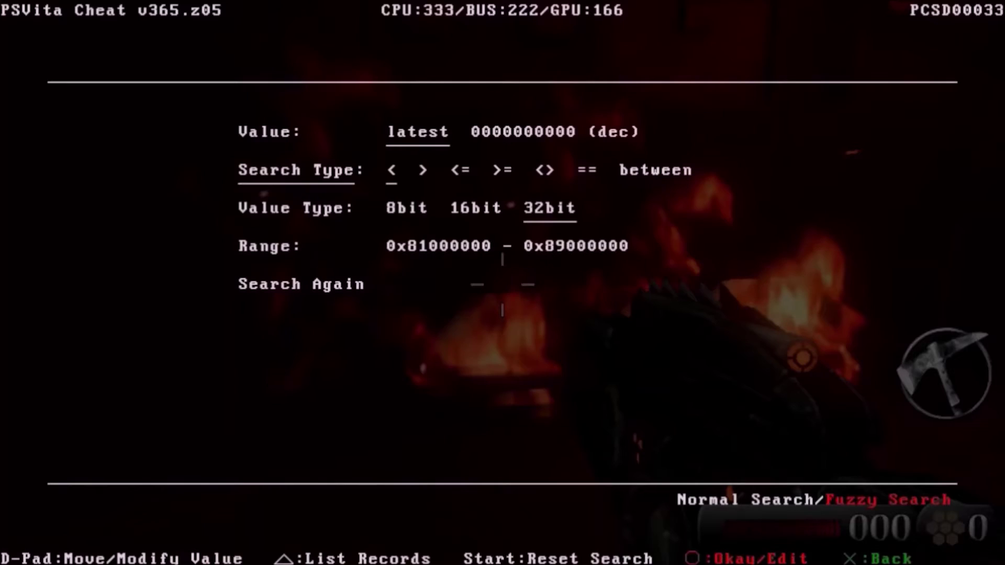
{"action": "key", "text": "Return"}
{"action": "key", "text": "Escape"}
{"action": "key", "text": "Escape"}
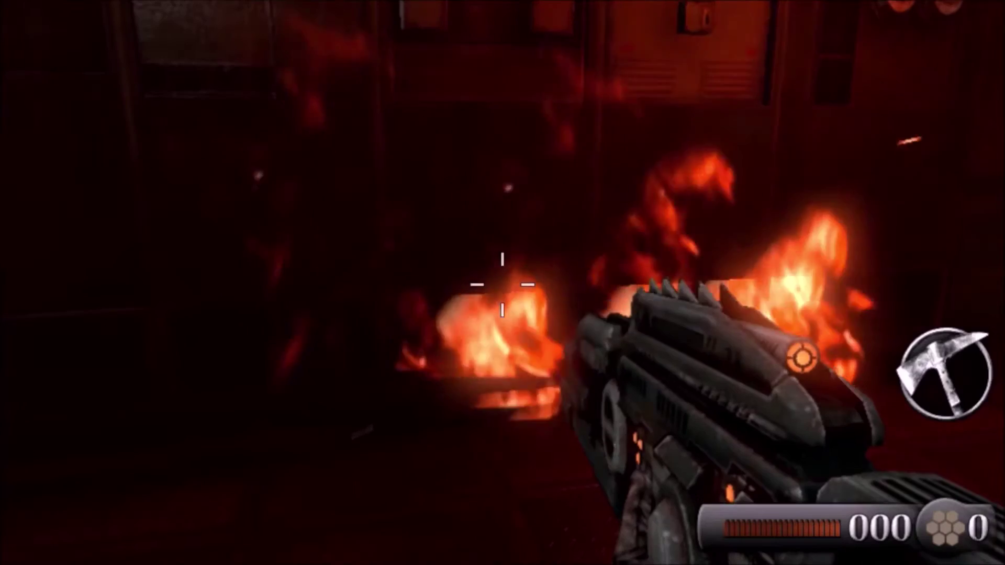
{"action": "key", "text": "Left"}
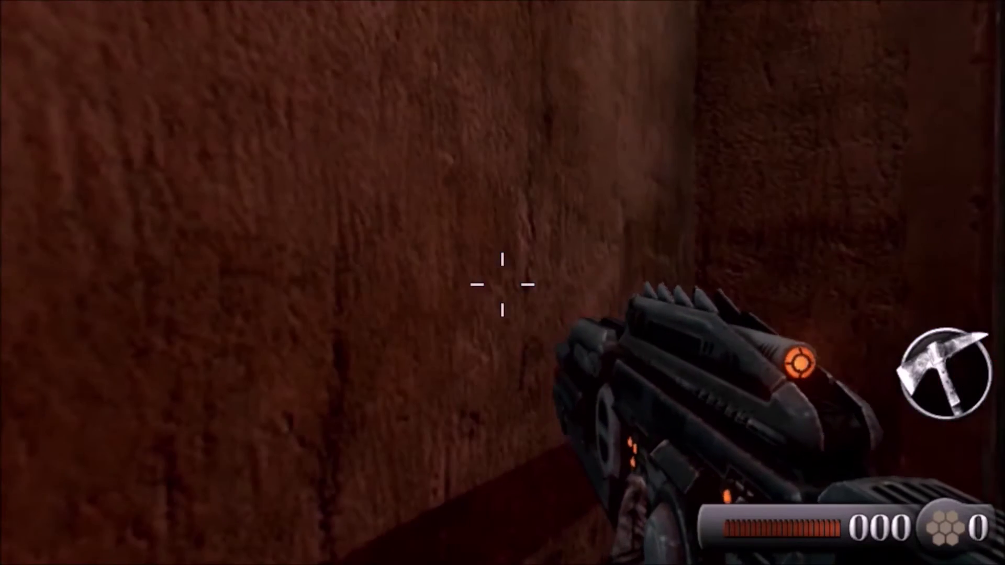
{"action": "key", "text": "Right"}
{"action": "key", "text": "Left"}
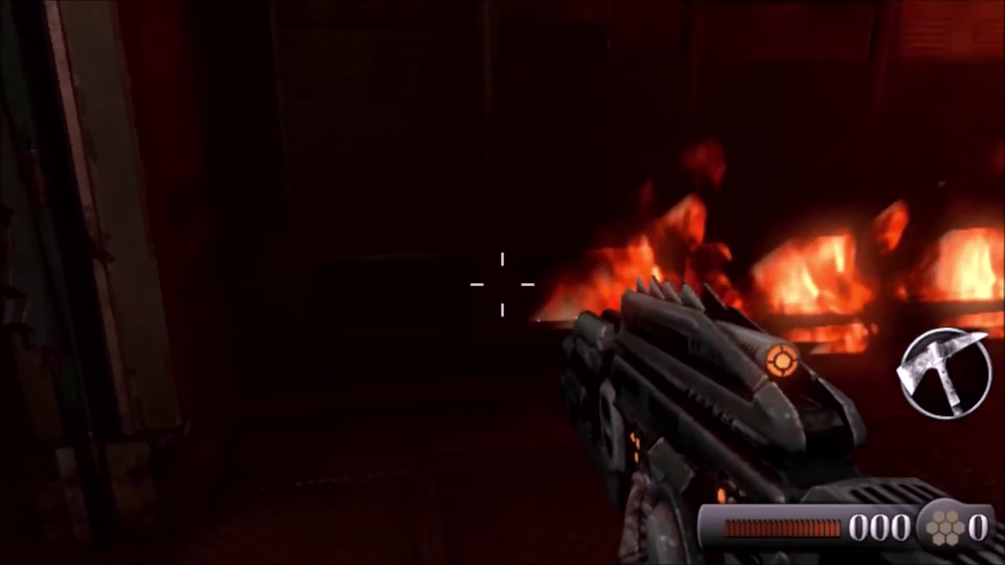
{"action": "key", "text": "Right"}
{"action": "key", "text": "Left"}
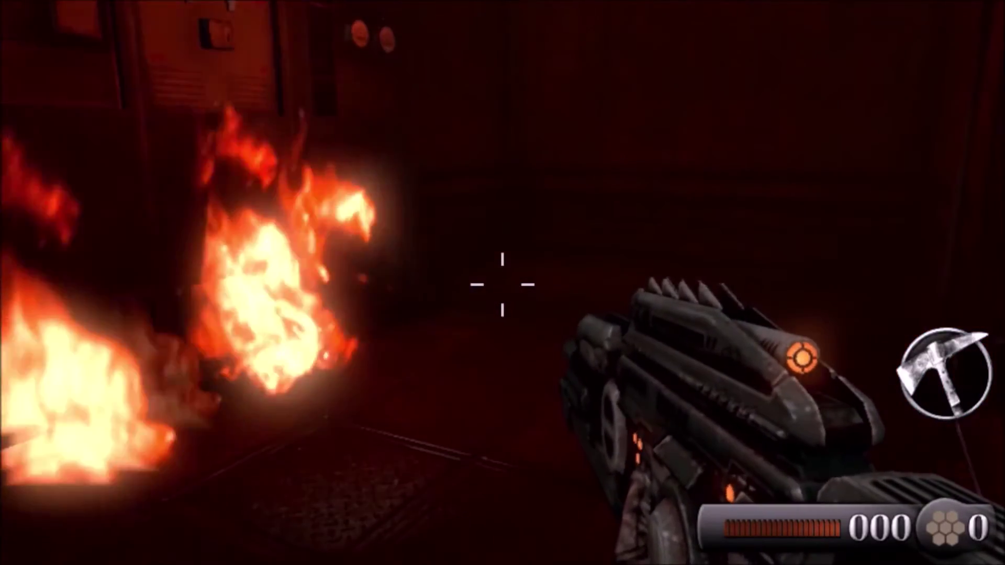
Switch the equipped weapon from the Auger to the Hunter, and on to the rocket weapon
{"action": "key", "text": "Escape"}
{"action": "key", "text": "q"}
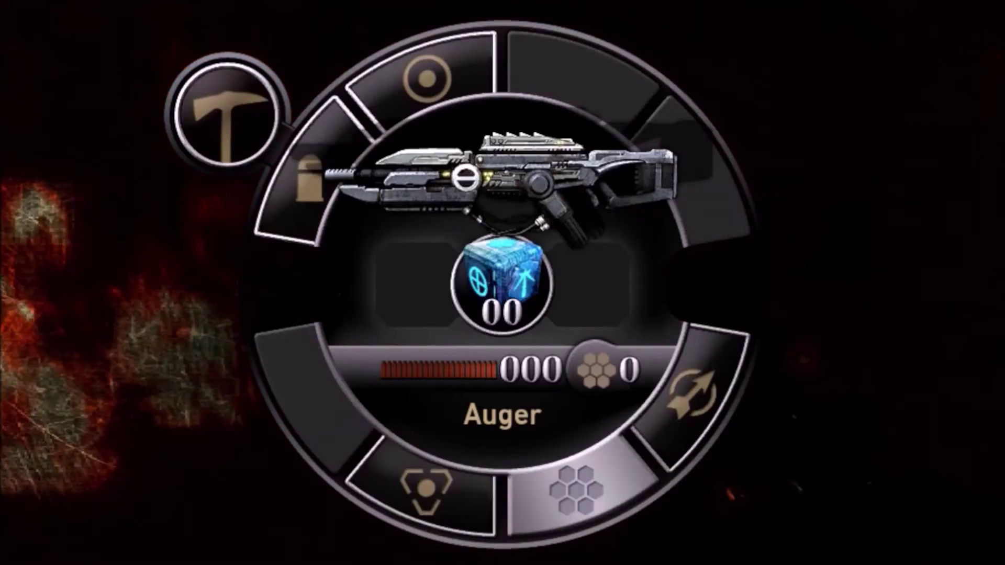
{"action": "key", "text": "Left"}
{"action": "key", "text": "q"}
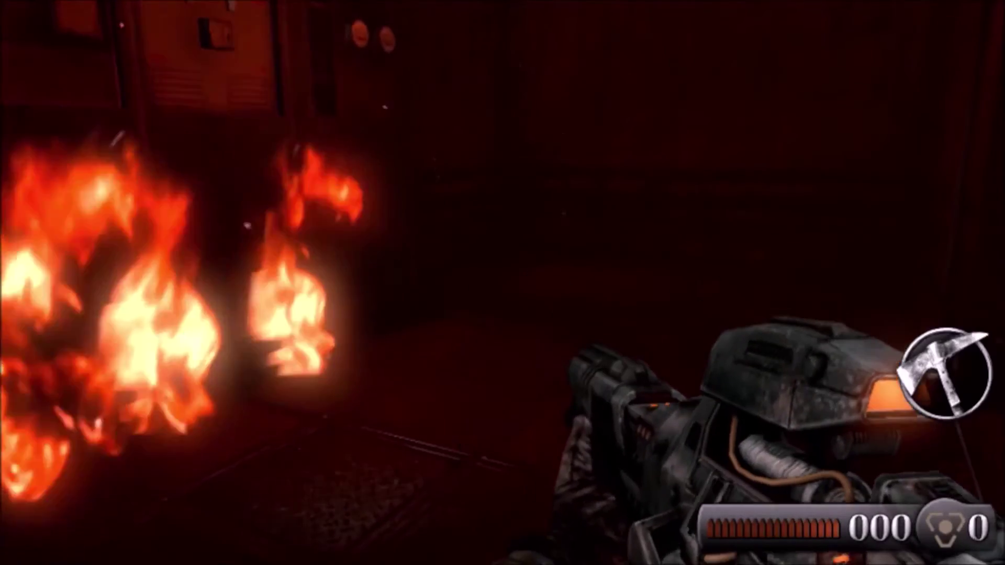
{"action": "key", "text": "q"}
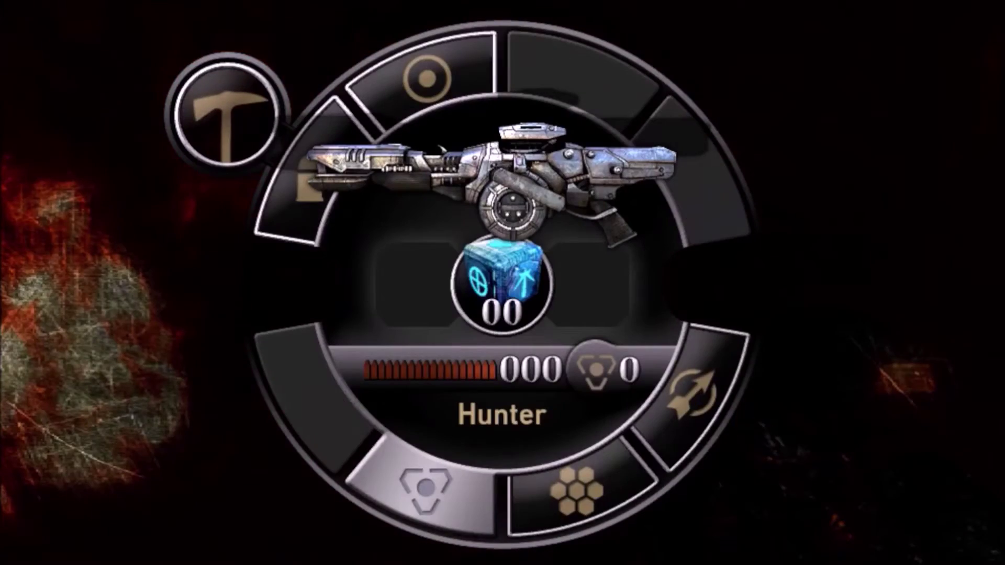
{"action": "key", "text": "Right"}
{"action": "key", "text": "Right"}
{"action": "key", "text": "q"}
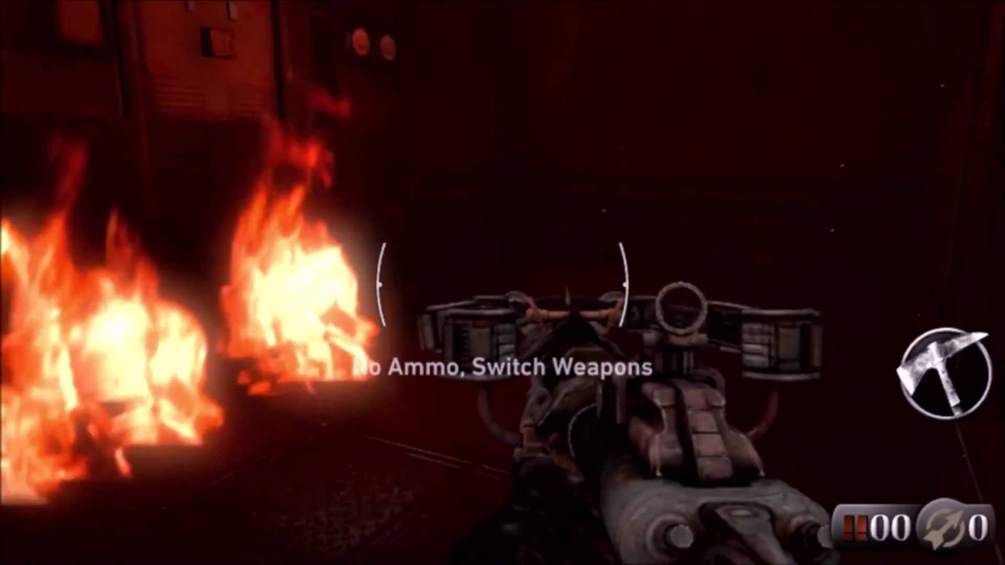
{"action": "key", "text": "r"}
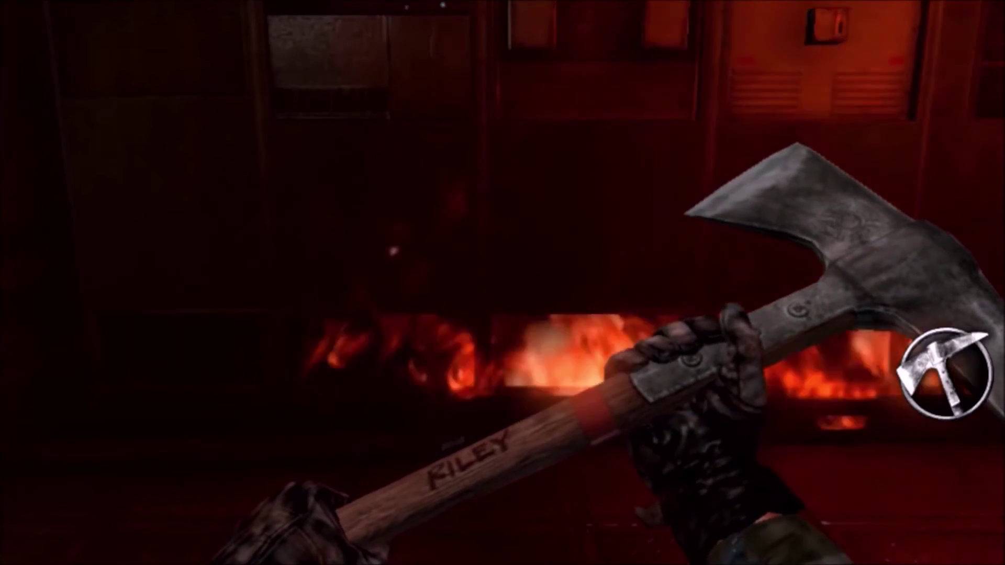
Filter the records with the equal (==) comparison against the latest value, and search again after stepping into the fire
{"action": "key", "text": "Escape"}
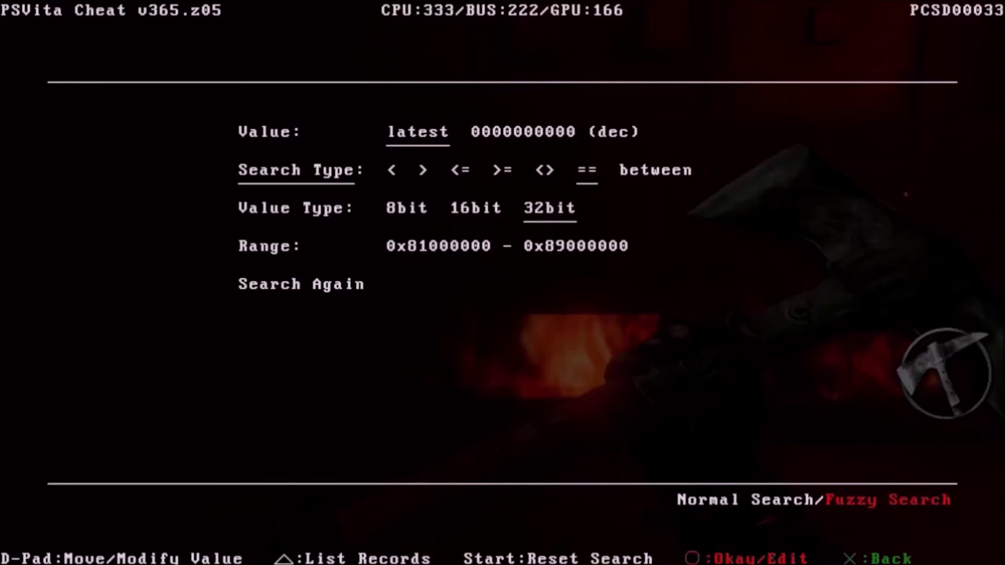
{"action": "key", "text": "Return"}
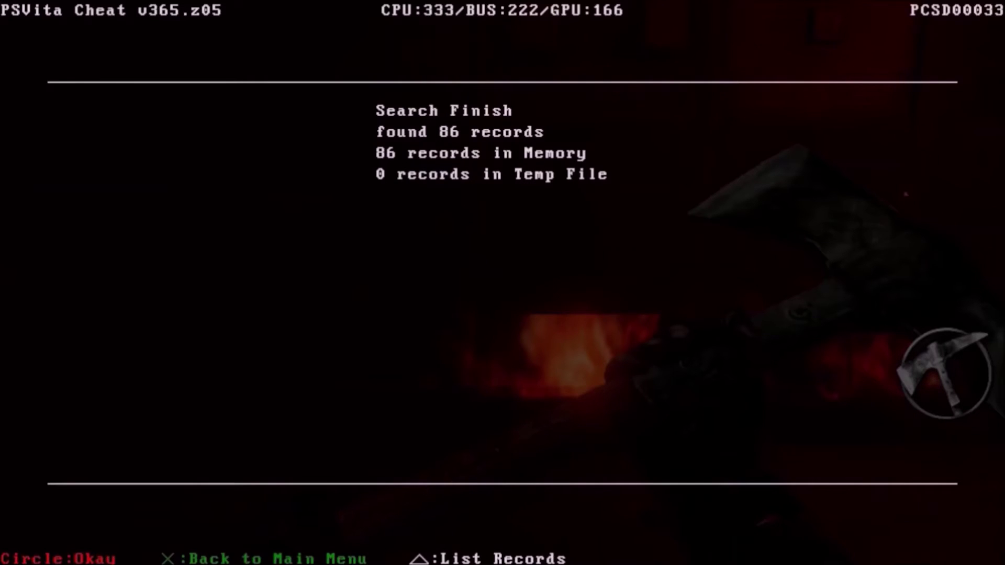
{"action": "key", "text": "Escape"}
{"action": "key", "text": "Escape"}
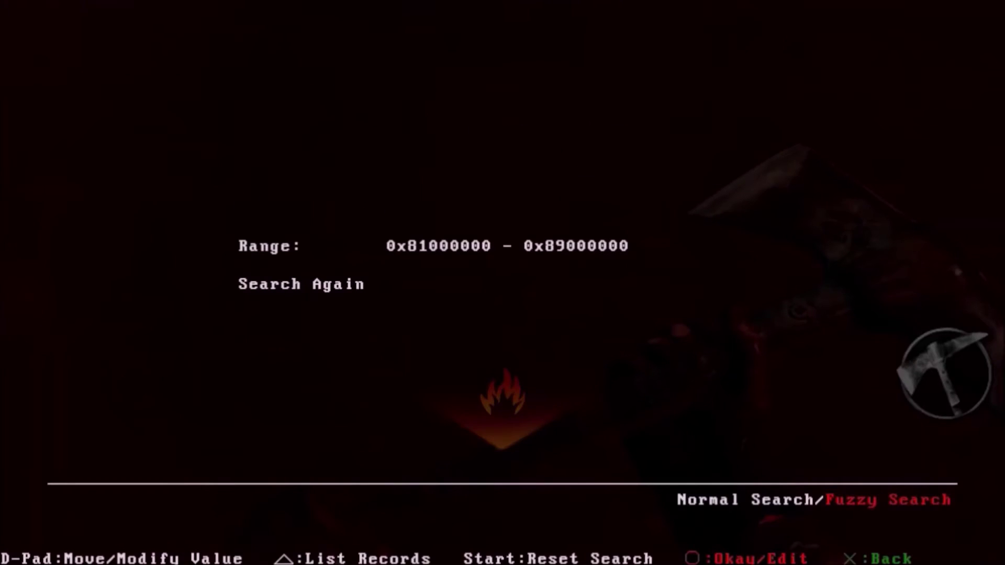
{"action": "key", "text": "Return"}
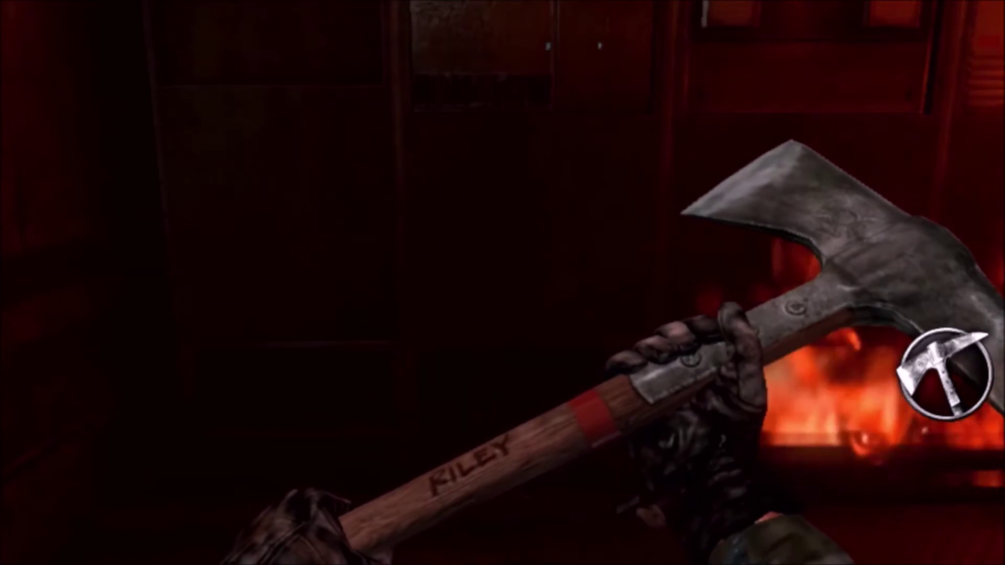
Filter the records with the greater-than (>) comparison for the recovered health, and return to the game
{"action": "key", "text": "Escape"}
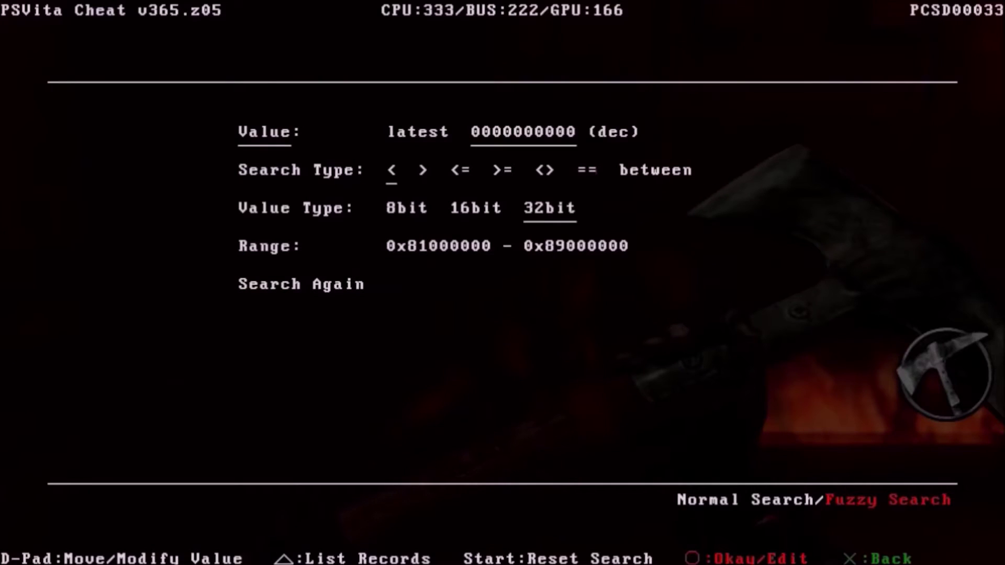
{"action": "key", "text": "Right"}
{"action": "key", "text": "Down"}
{"action": "key", "text": "Down"}
{"action": "key", "text": "Down"}
{"action": "key", "text": "Return"}
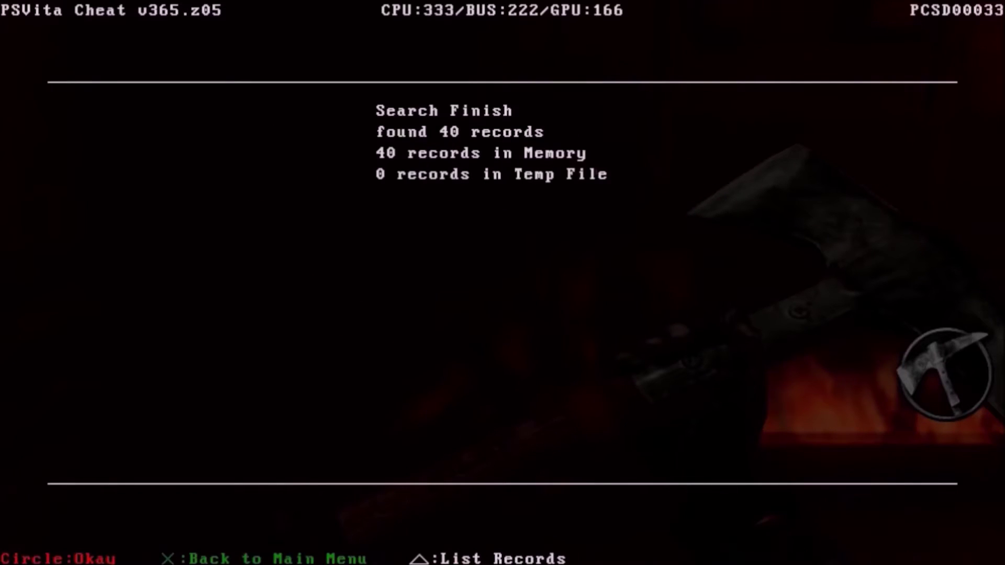
{"action": "key", "text": "Escape"}
{"action": "key", "text": "Escape"}
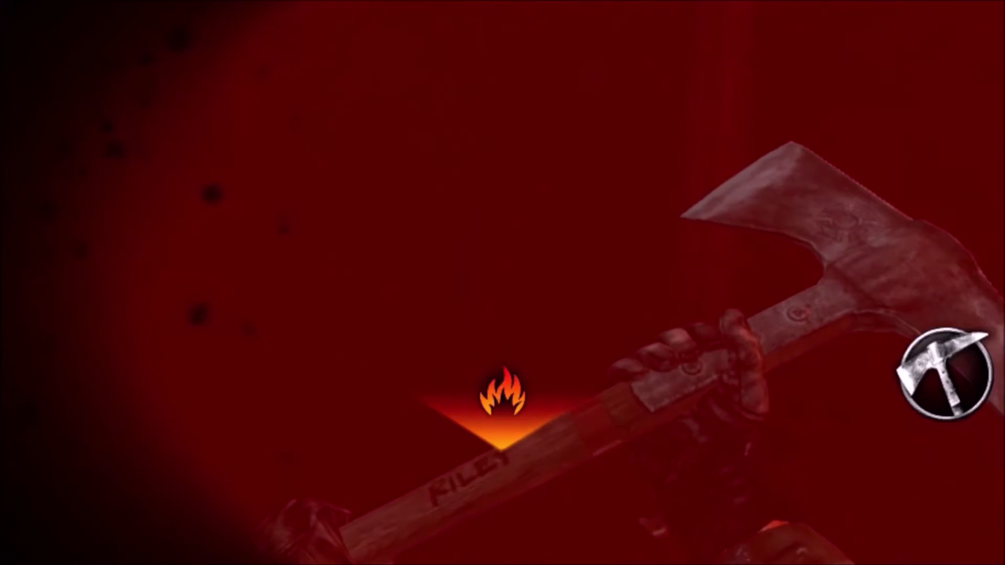
Filter the records with the less-than (<) comparison against the latest value while burning, and let health recover in the game
{"action": "key", "text": "Left"}
{"action": "key", "text": "Down"}
{"action": "key", "text": "Down"}
{"action": "key", "text": "Down"}
{"action": "key", "text": "Down"}
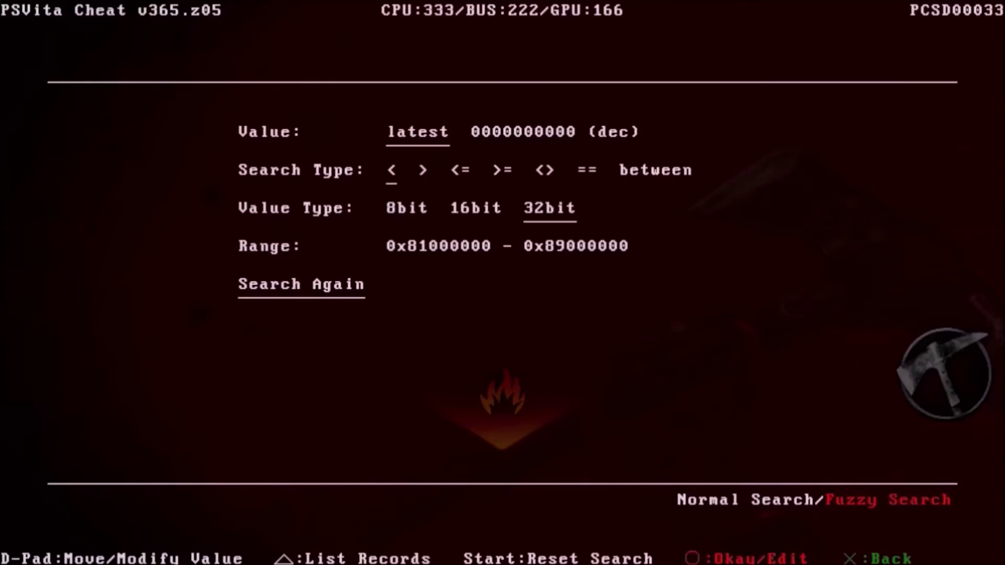
{"action": "key", "text": "Return"}
{"action": "key", "text": "Escape"}
{"action": "key", "text": "Escape"}
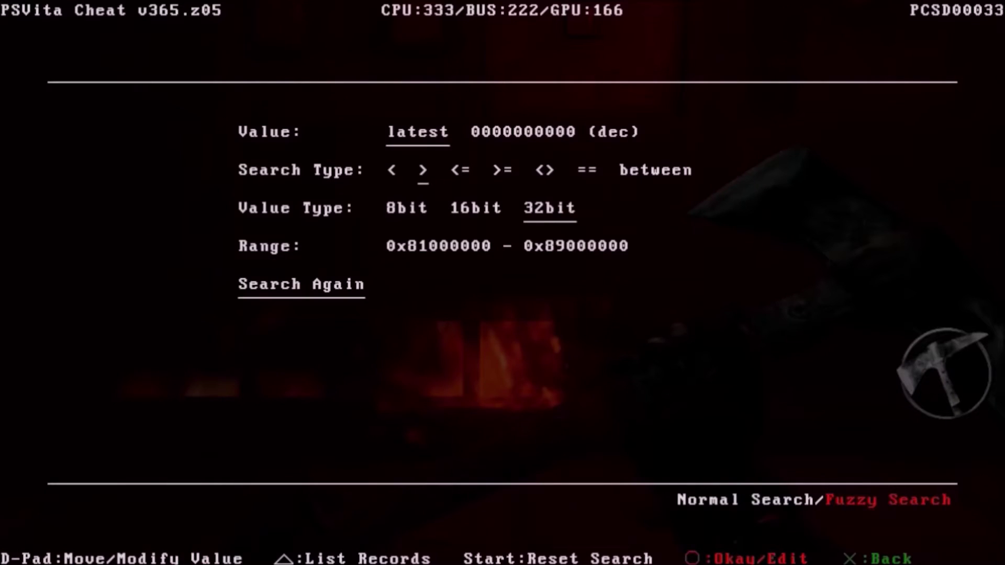
Search again with the greater-than (>) comparison against the latest value and go back to the game
{"action": "key", "text": "Return"}
{"action": "key", "text": "Escape"}
{"action": "key", "text": "Escape"}
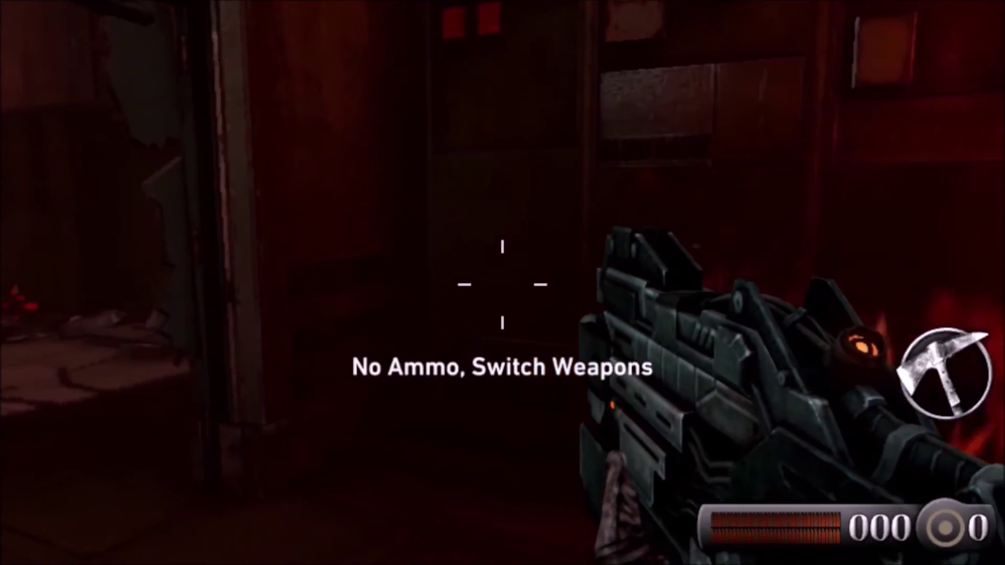
Step into the fire to lose health, and search again with the less-than (<) comparison against the latest value
{"action": "key", "text": "c"}
{"action": "key", "text": "space"}
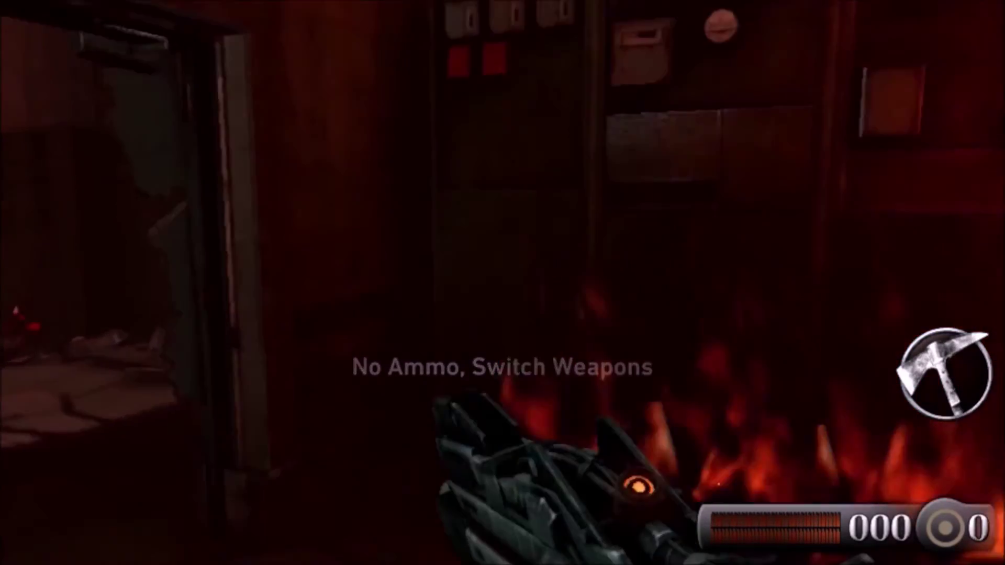
{"action": "key", "text": "w"}
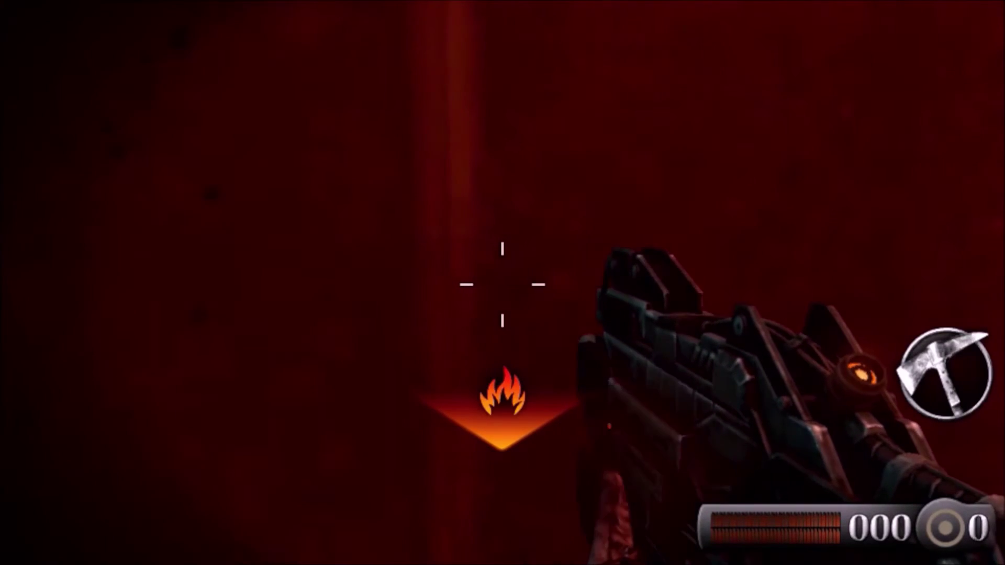
{"action": "key", "text": "Escape"}
{"action": "key", "text": "Return"}
{"action": "key", "text": "Down"}
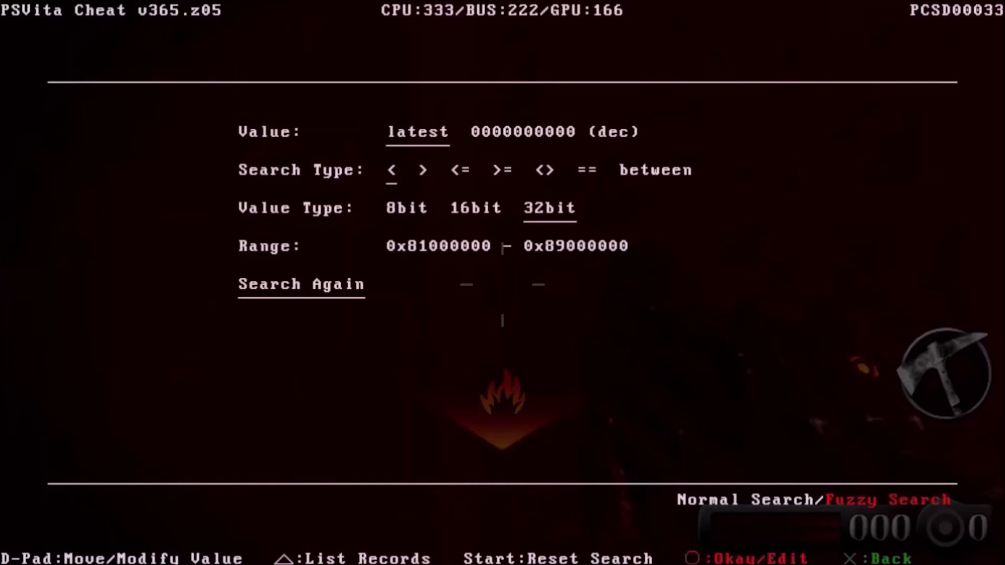
{"action": "key", "text": "Return"}
{"action": "key", "text": "Escape"}
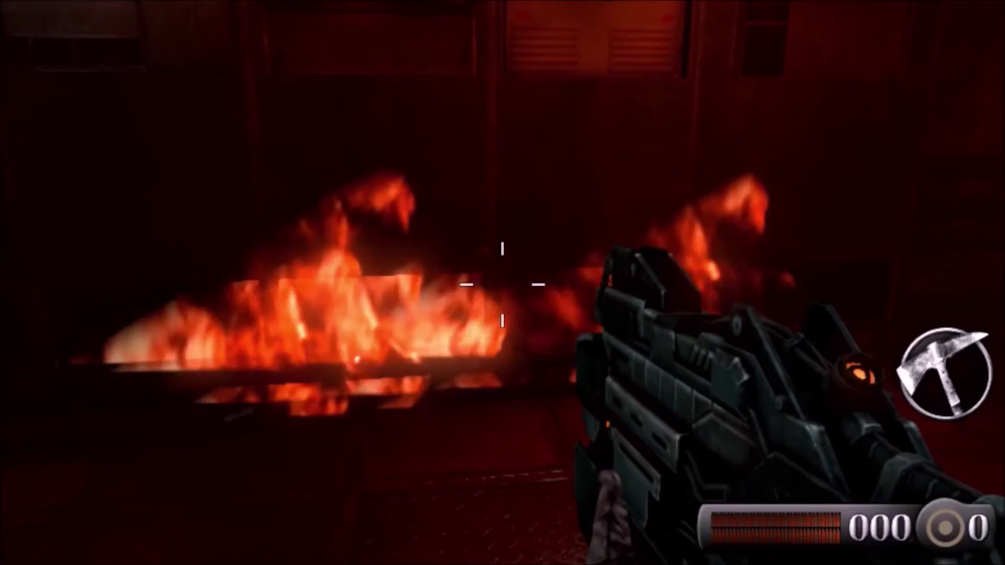
Filter the records with the greater-than (>) comparison against the latest value after health recovers, and resume the game
{"action": "key", "text": "Select"}
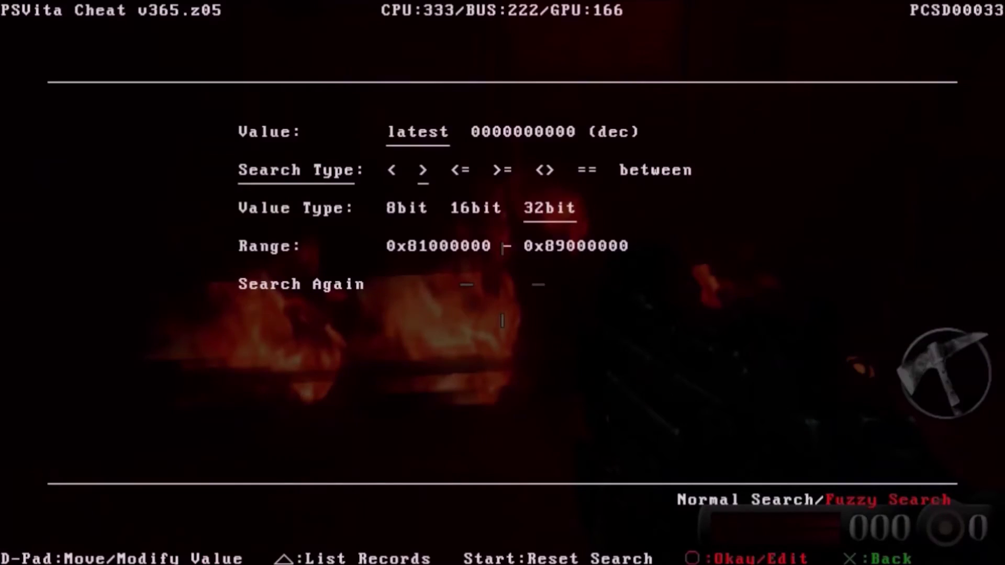
{"action": "key", "text": "Down"}
{"action": "key", "text": "Return"}
{"action": "key", "text": "Escape"}
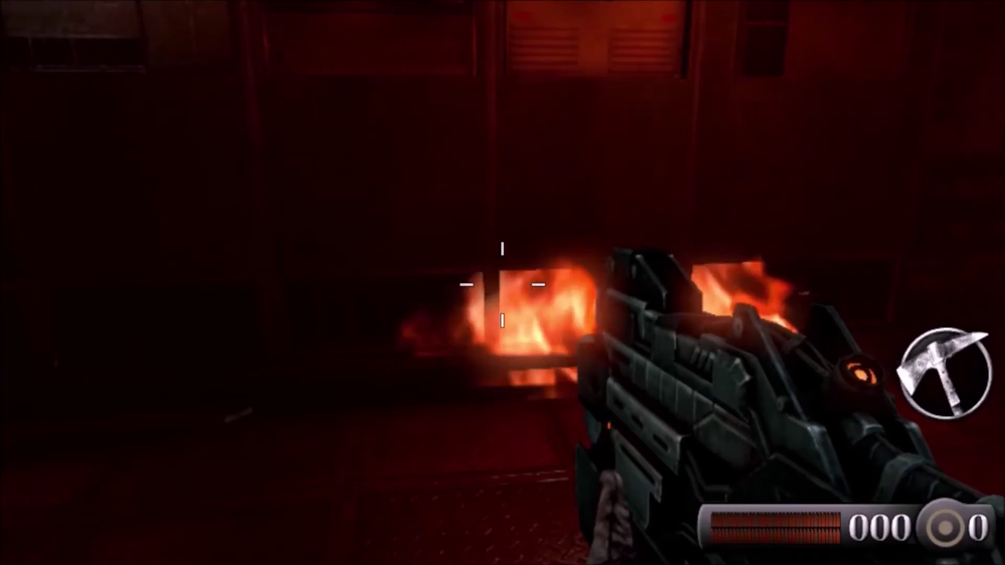
Run around the burning rooms taking fire damage, and come back to the electrical cabinets while health recovers
{"action": "key", "text": "Left"}
{"action": "key", "text": "w"}
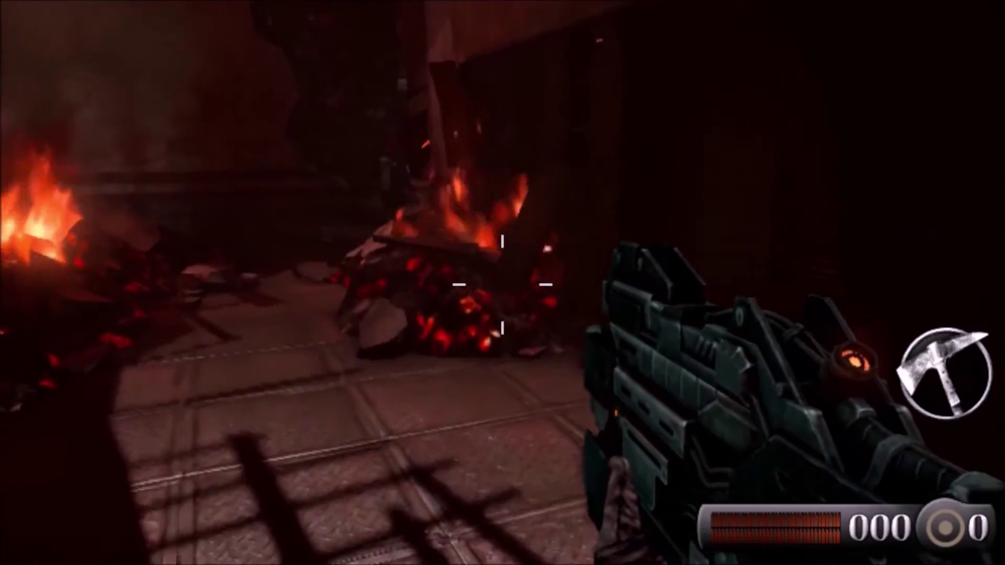
{"action": "key", "text": "shift+w"}
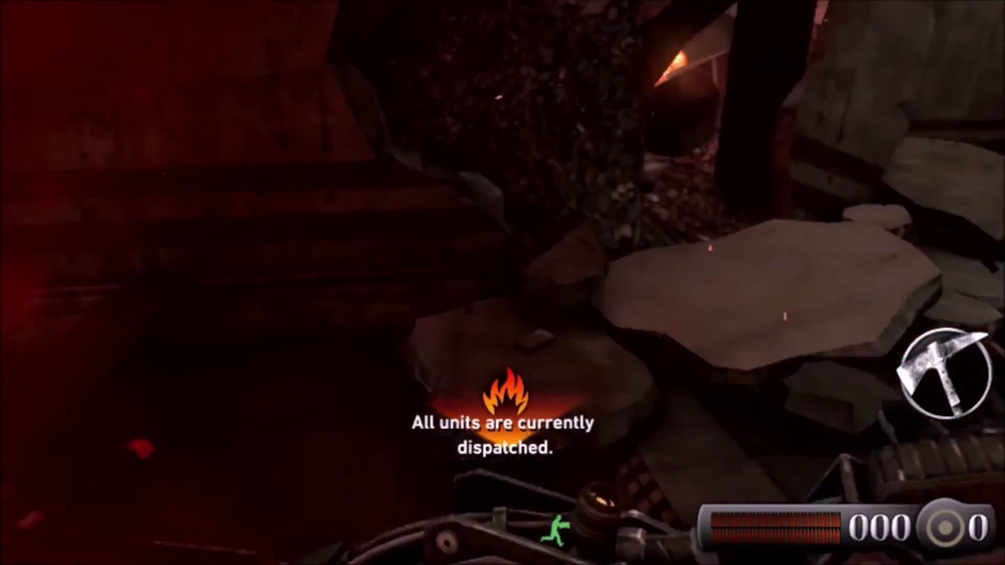
{"action": "key", "text": "w"}
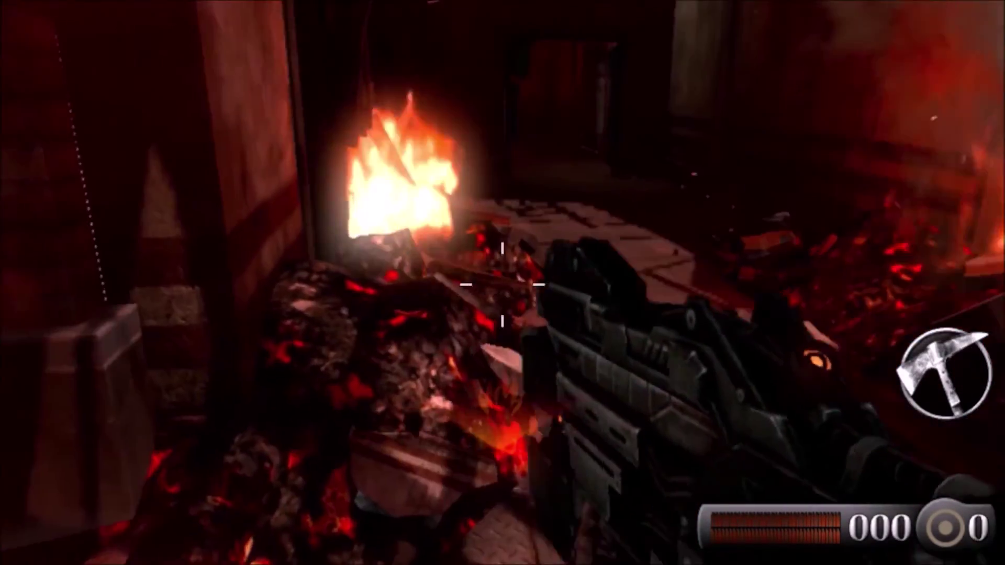
{"action": "key", "text": "shift+w"}
{"action": "key", "text": "shift+w"}
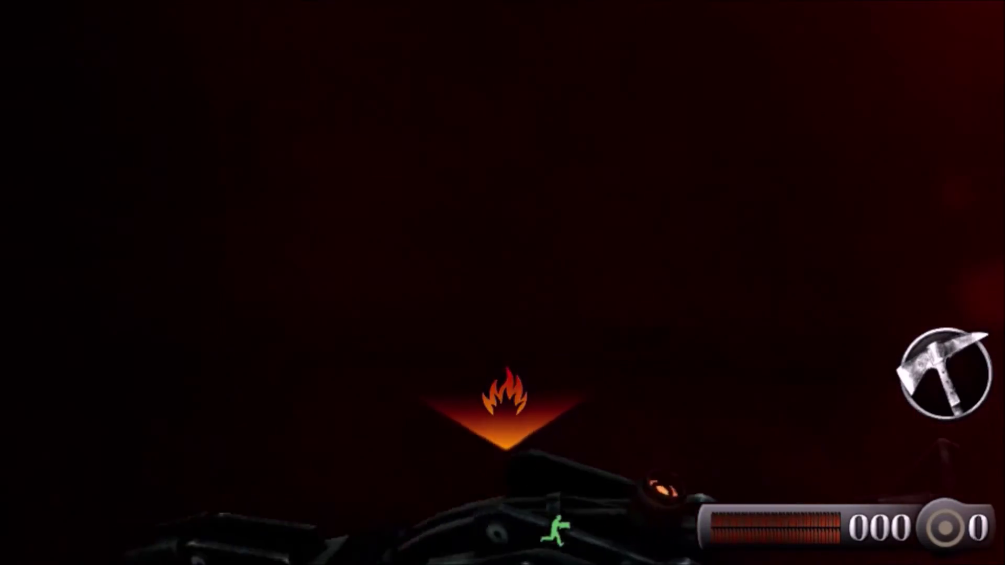
{"action": "key", "text": "w"}
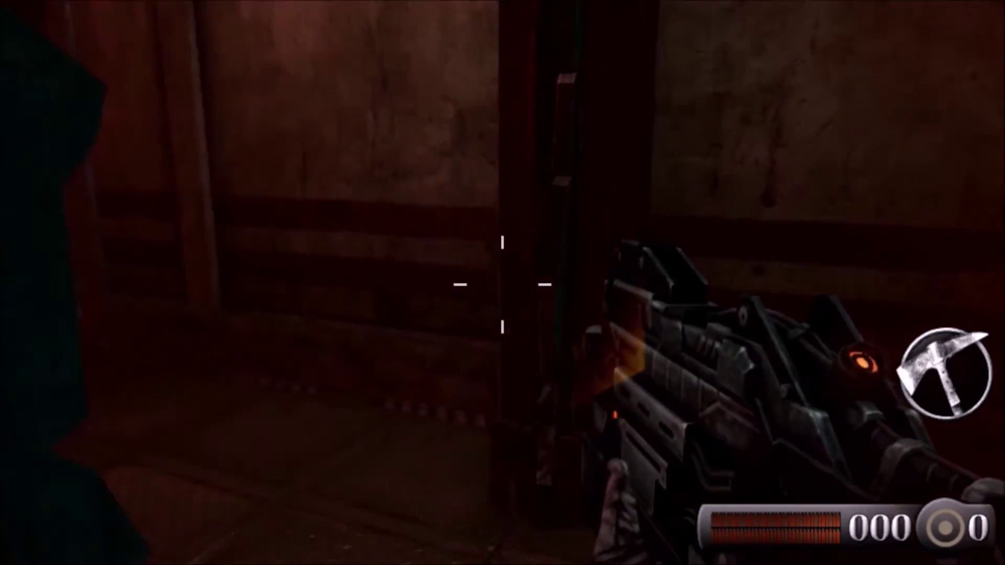
{"action": "key", "text": "w"}
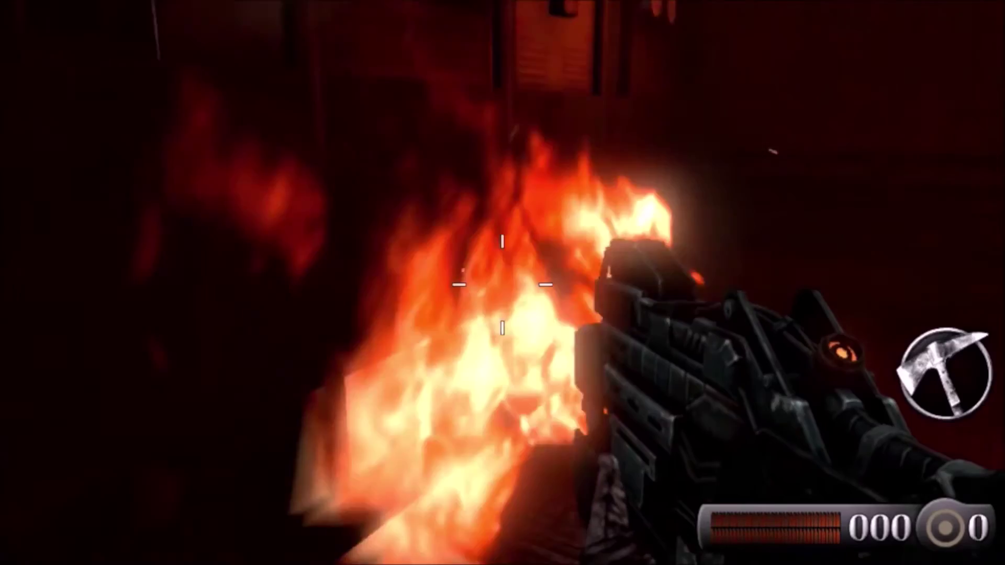
{"action": "key", "text": "w"}
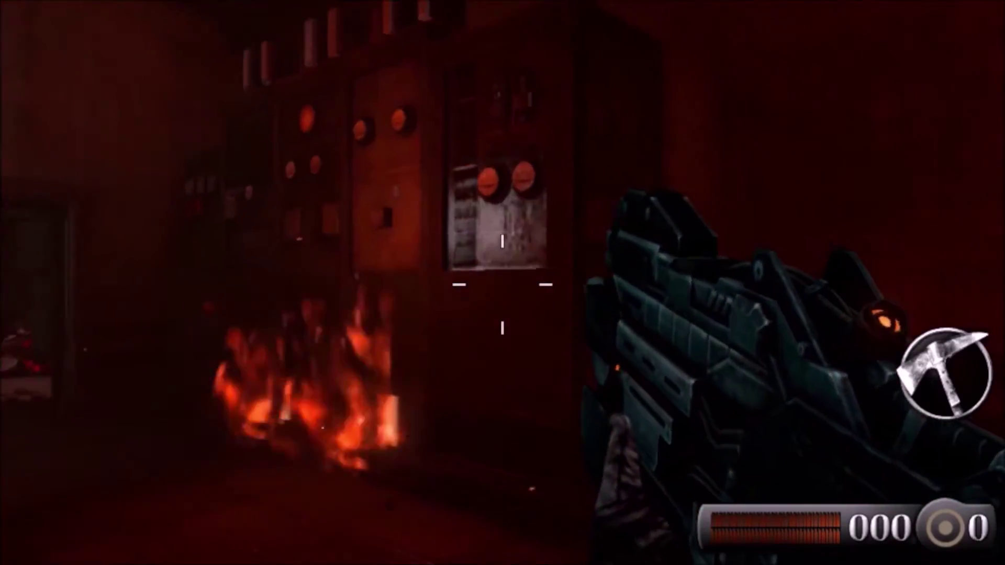
{"action": "key", "text": "w"}
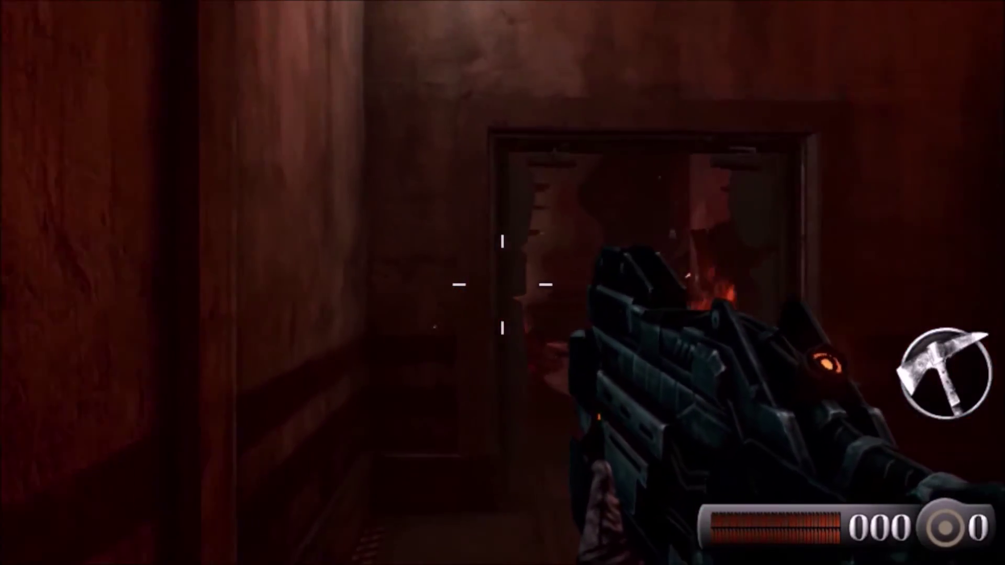
{"action": "key", "text": "Right"}
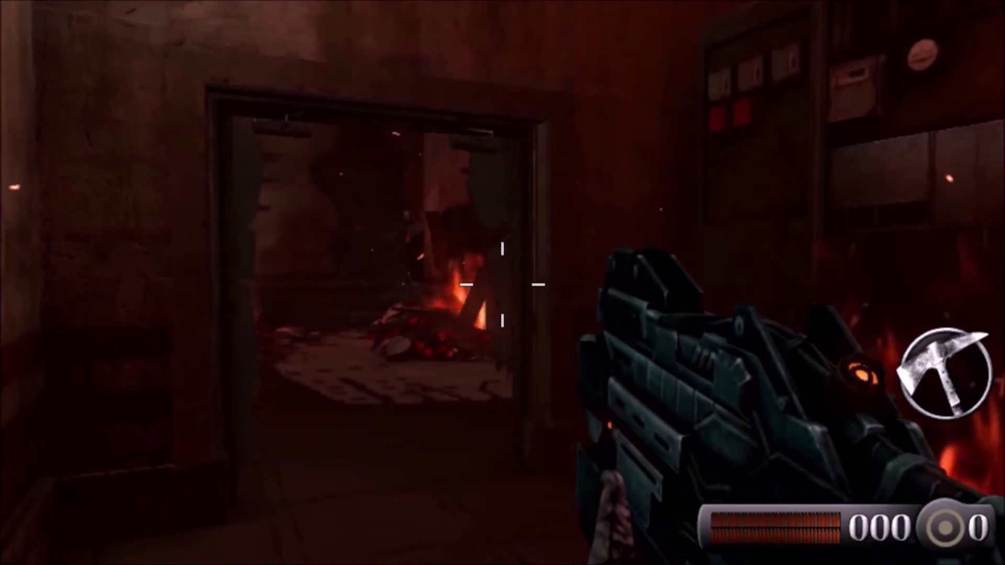
{"action": "key", "text": "Right"}
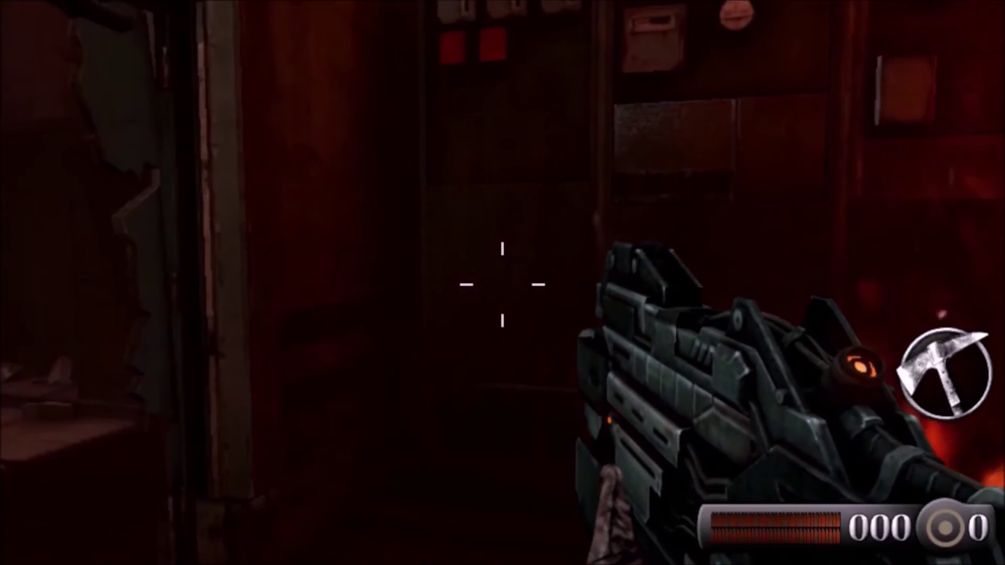
{"action": "key", "text": "Right"}
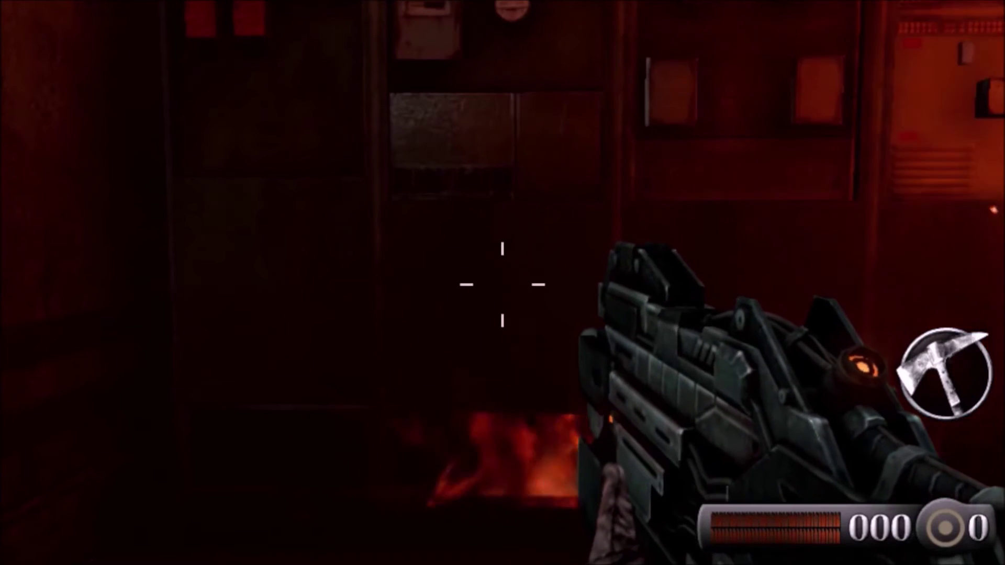
Search the records again with the equal (==) comparison against the latest 32-bit value
{"action": "key", "text": "ctrl+shift+s"}
{"action": "key", "text": "Down"}
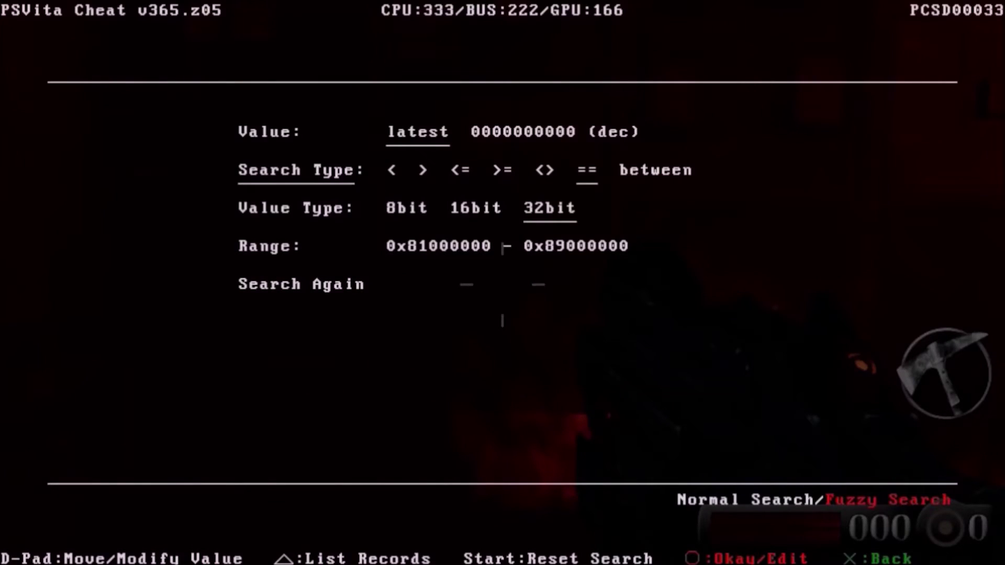
{"action": "key", "text": "Return"}
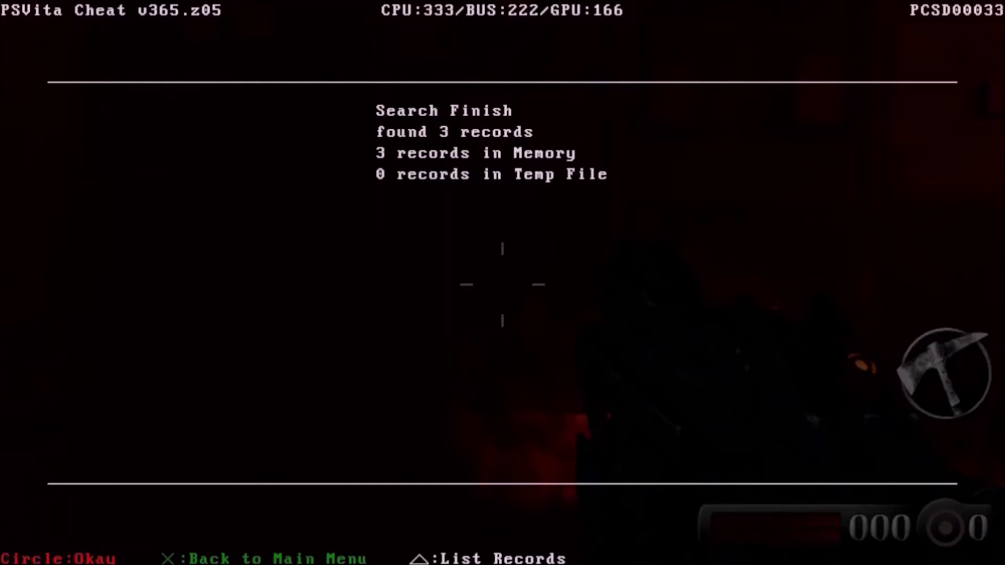
List the found records, add address 0x8892A470 to the cheat list, and go back to the main menu
{"action": "key", "text": "v"}
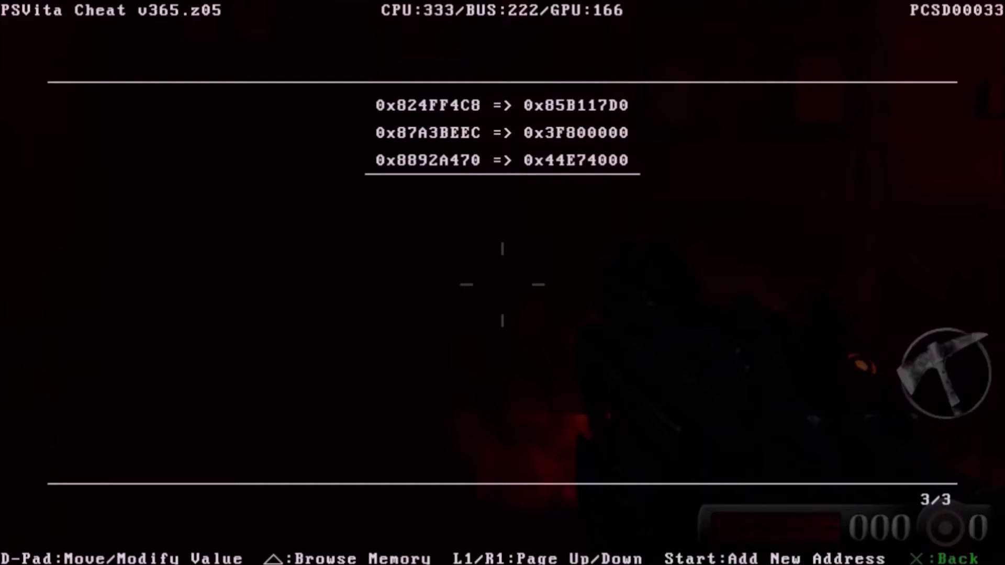
{"action": "key", "text": "Return"}
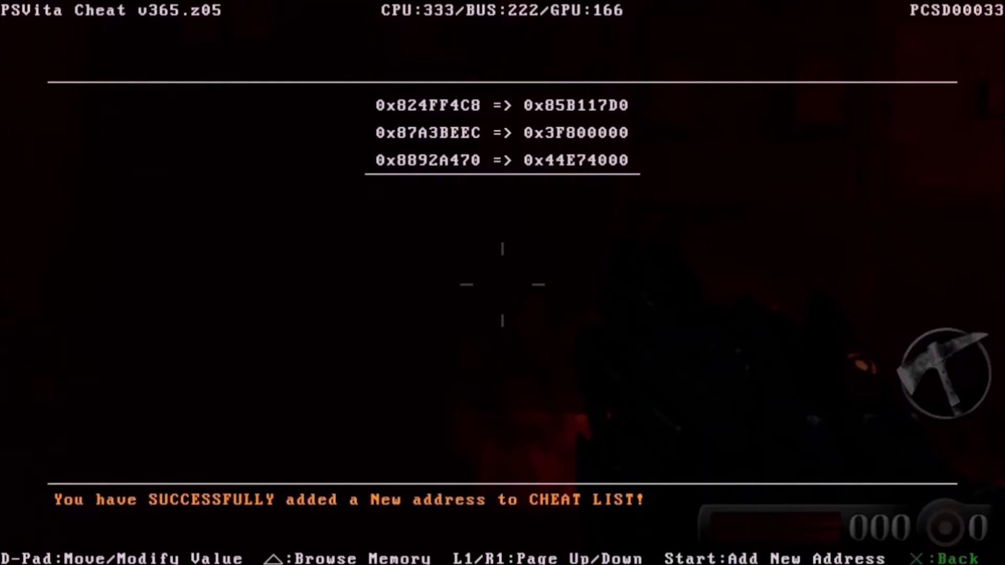
{"action": "key", "text": "Escape"}
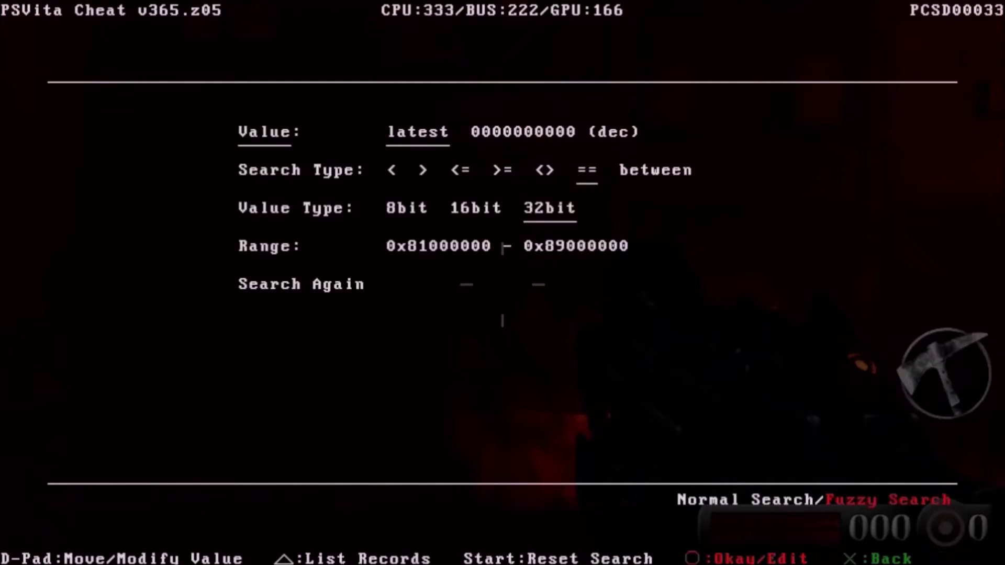
{"action": "key", "text": "Escape"}
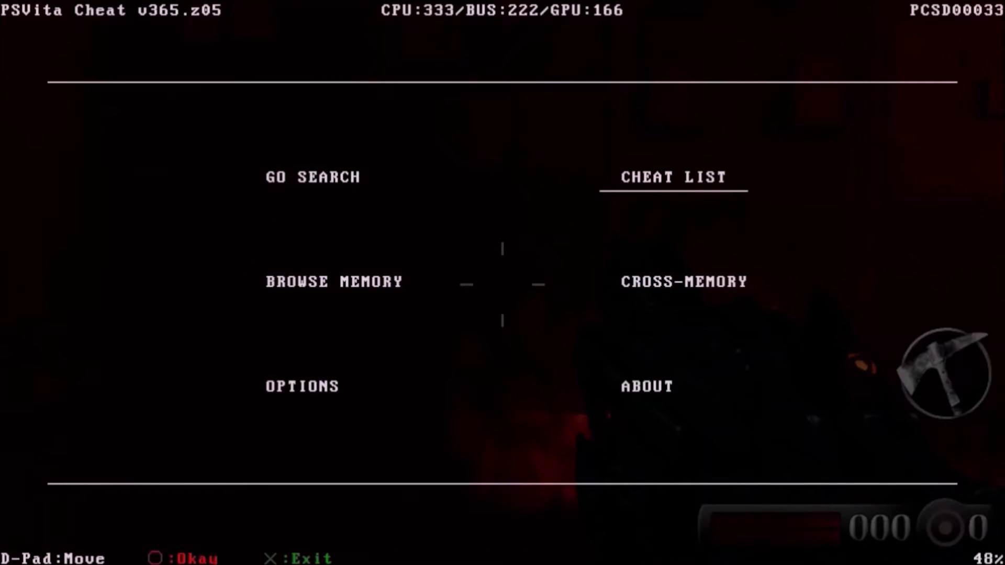
Turn on the cheat1 code in the cheat list, and test it by standing in the fire in the game
{"action": "key", "text": "Return"}
{"action": "key", "text": "Down"}
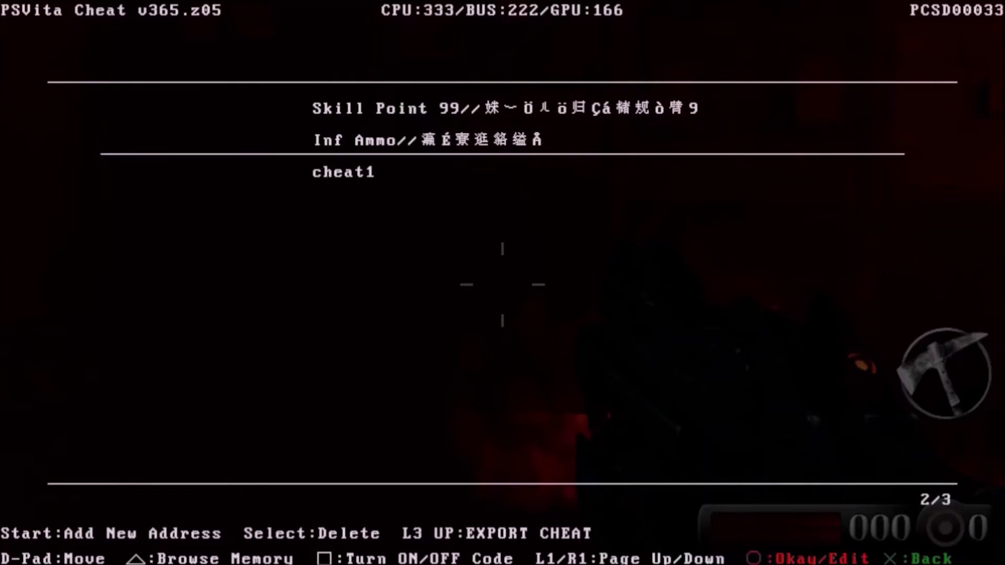
{"action": "key", "text": "Down"}
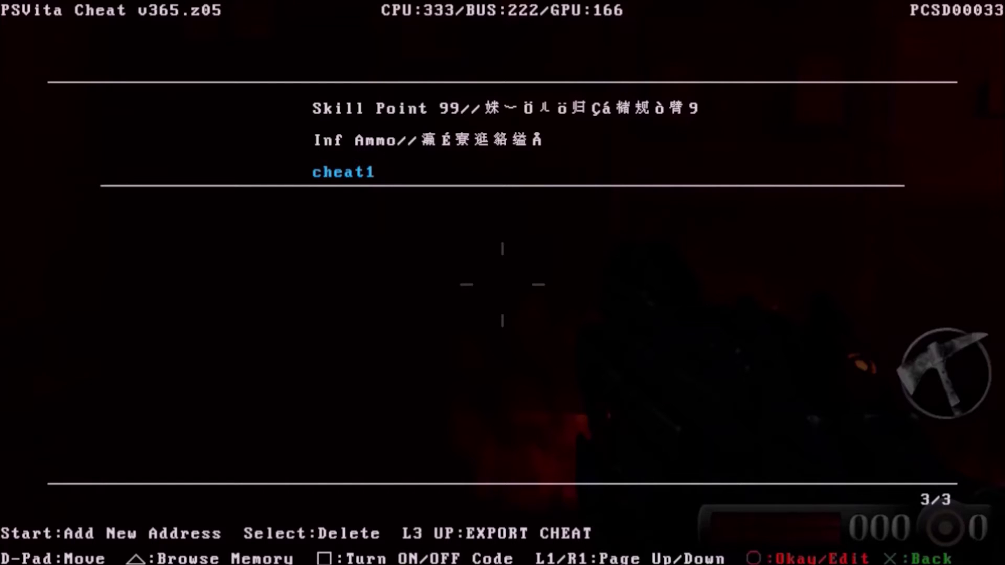
{"action": "key", "text": "Escape"}
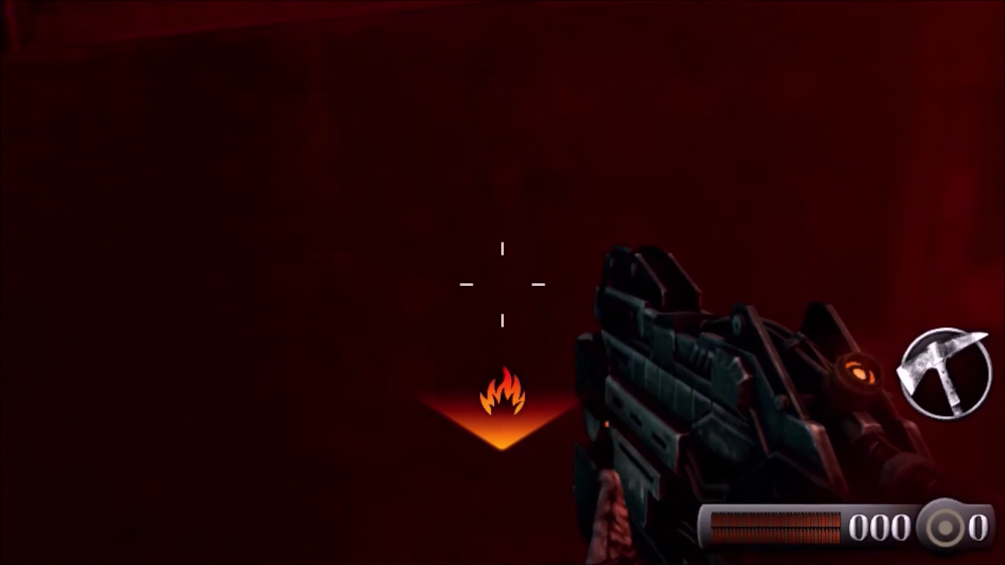
Turn off the cheat1 code in the cheat list, and walk into the fire again to compare the damage
{"action": "key", "text": "Escape"}
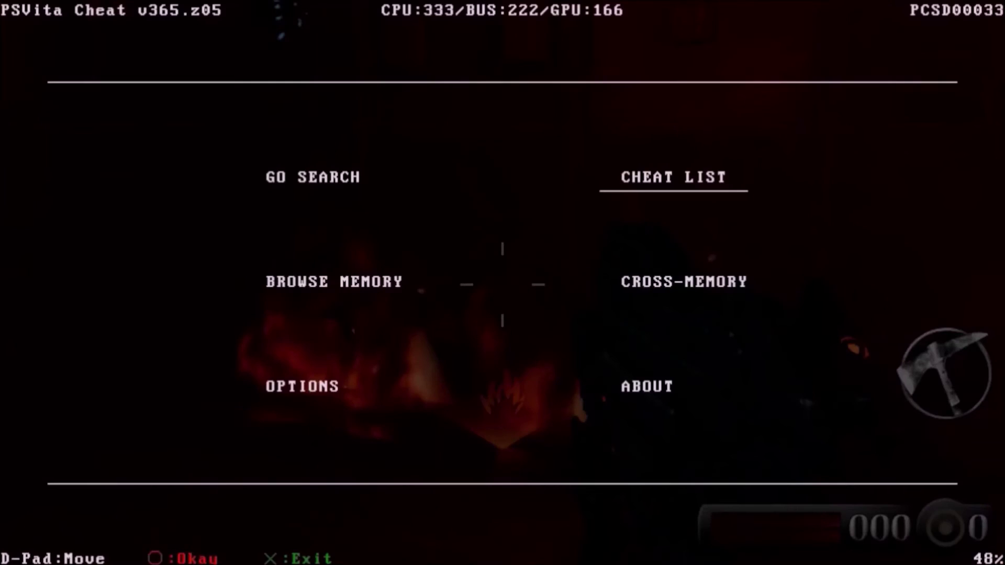
{"action": "key", "text": "Return"}
{"action": "key", "text": "Down"}
{"action": "key", "text": "Down"}
{"action": "key", "text": "Down"}
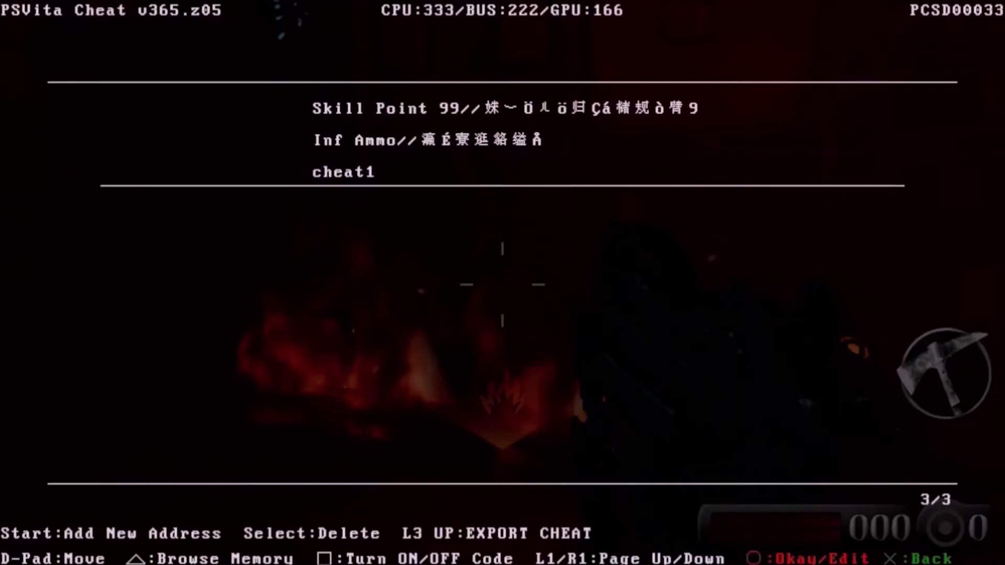
{"action": "key", "text": "Escape"}
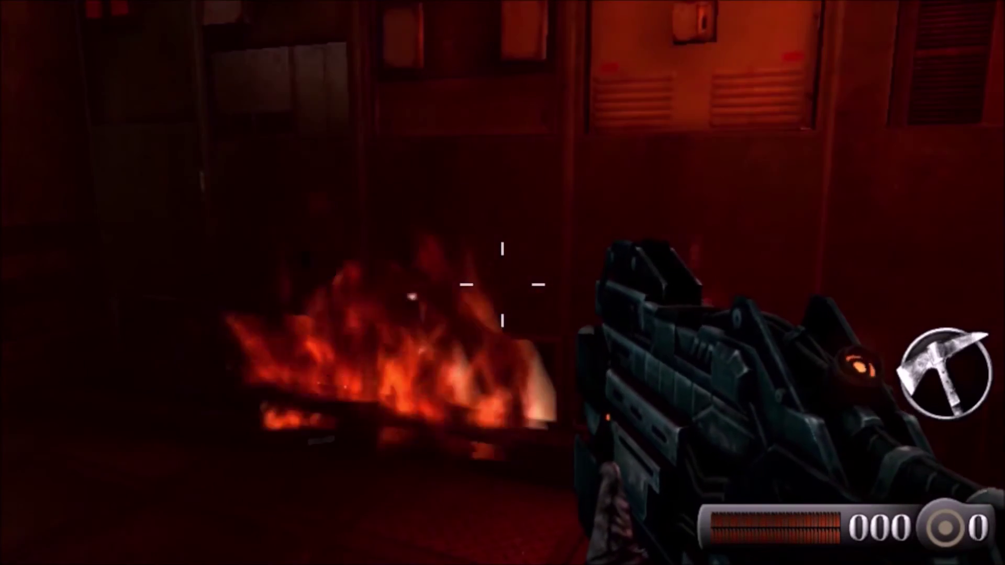
{"action": "key", "text": "w"}
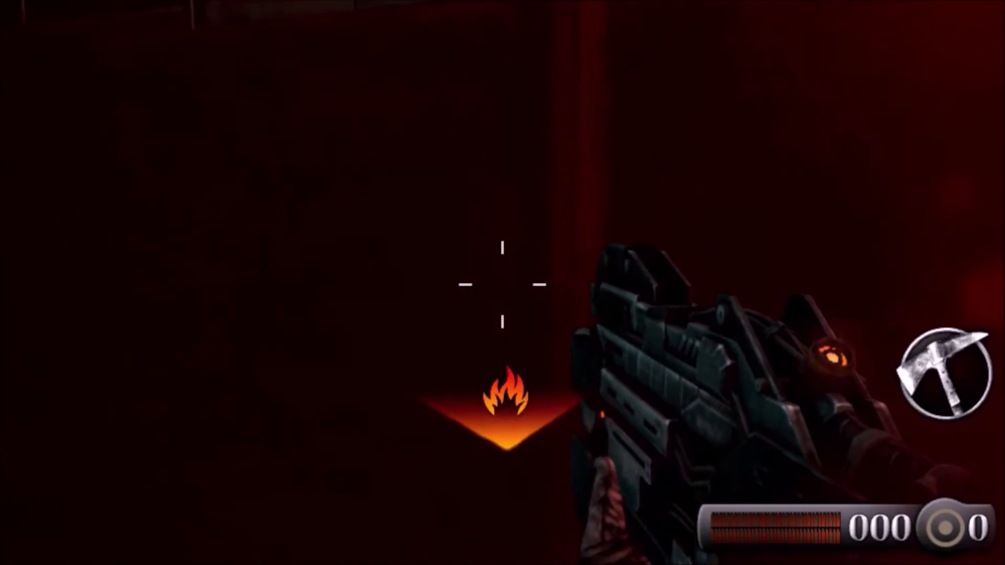